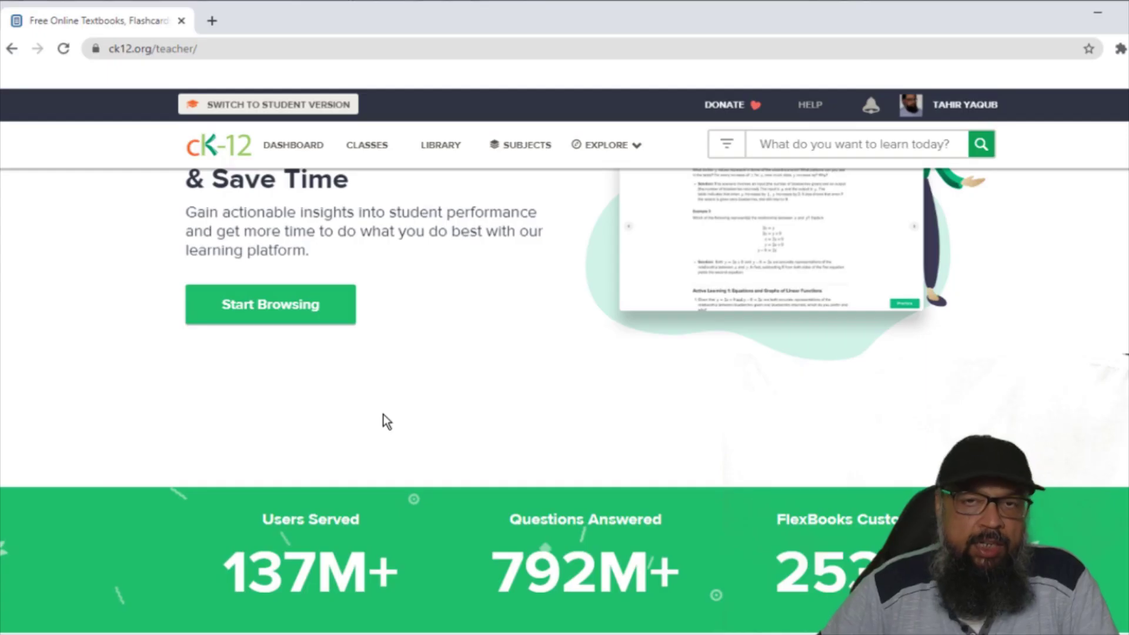
{"action": "scroll", "coordinate": [382, 413], "scroll_direction": "up", "scroll_amount": 3}
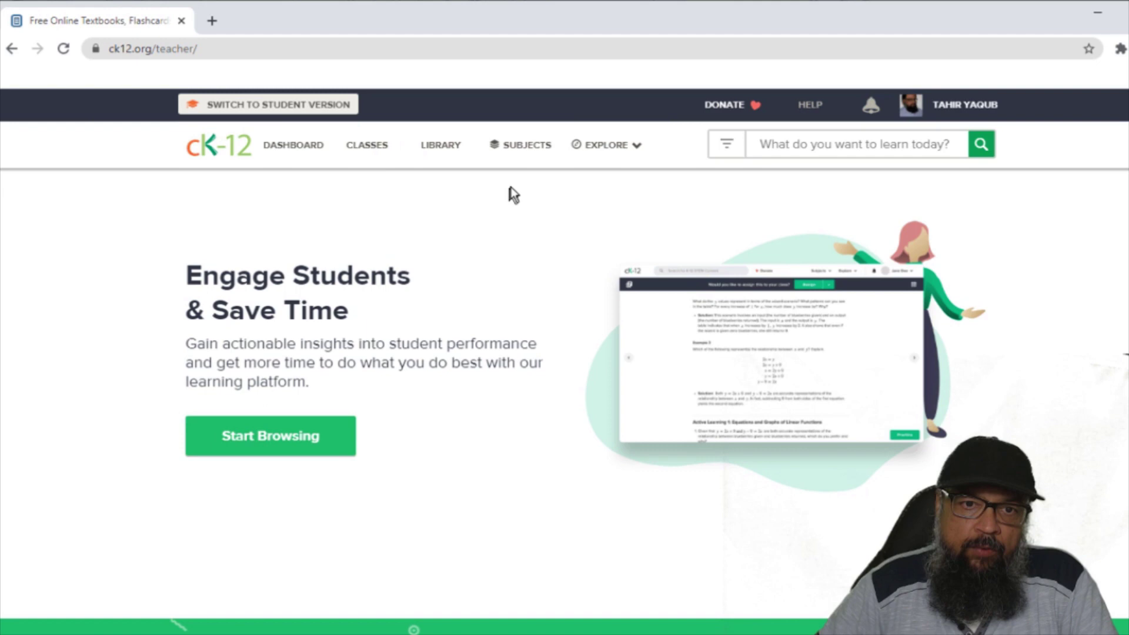
Stop at the subjects browse page and search box, then open the empty personal Library
{"action": "left_click", "coordinate": [527, 144]}
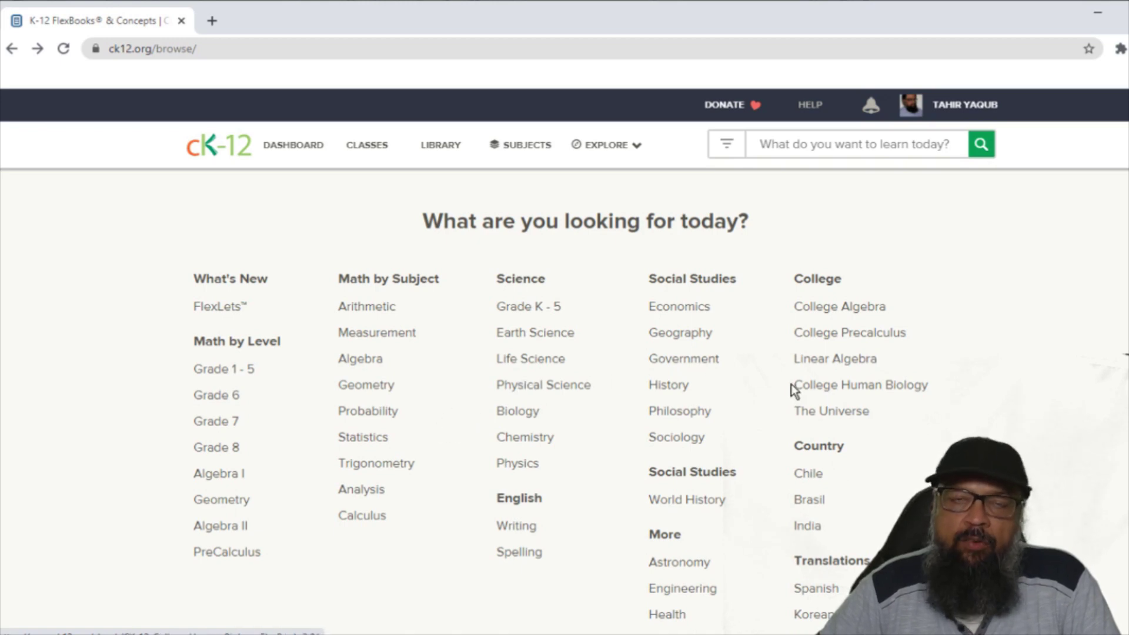
{"action": "left_click", "coordinate": [784, 143]}
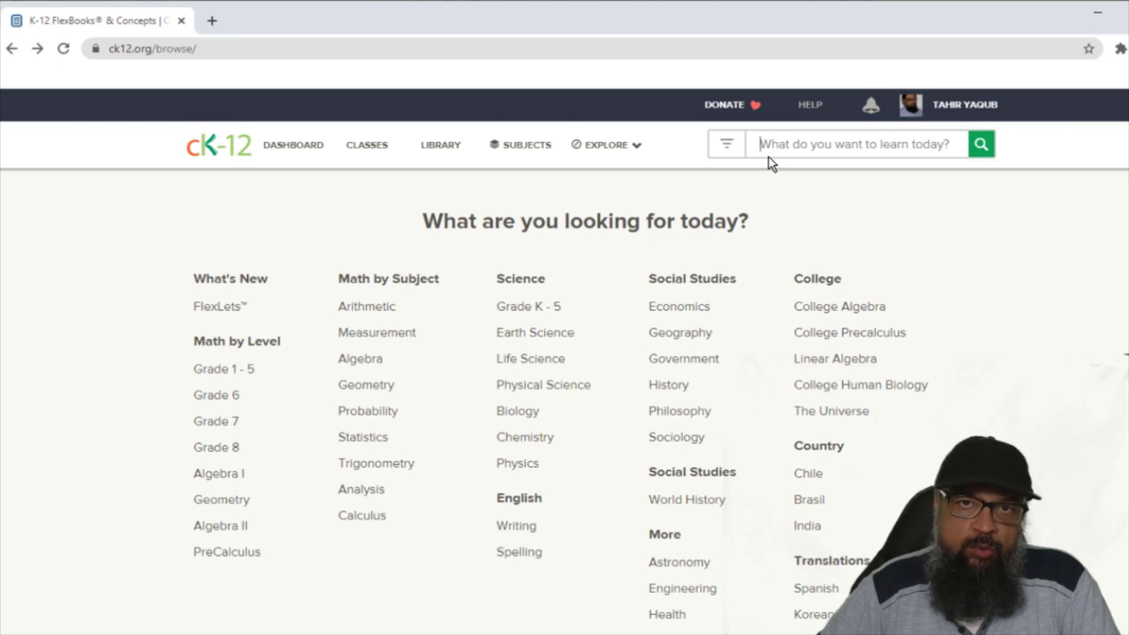
{"action": "left_click", "coordinate": [440, 144]}
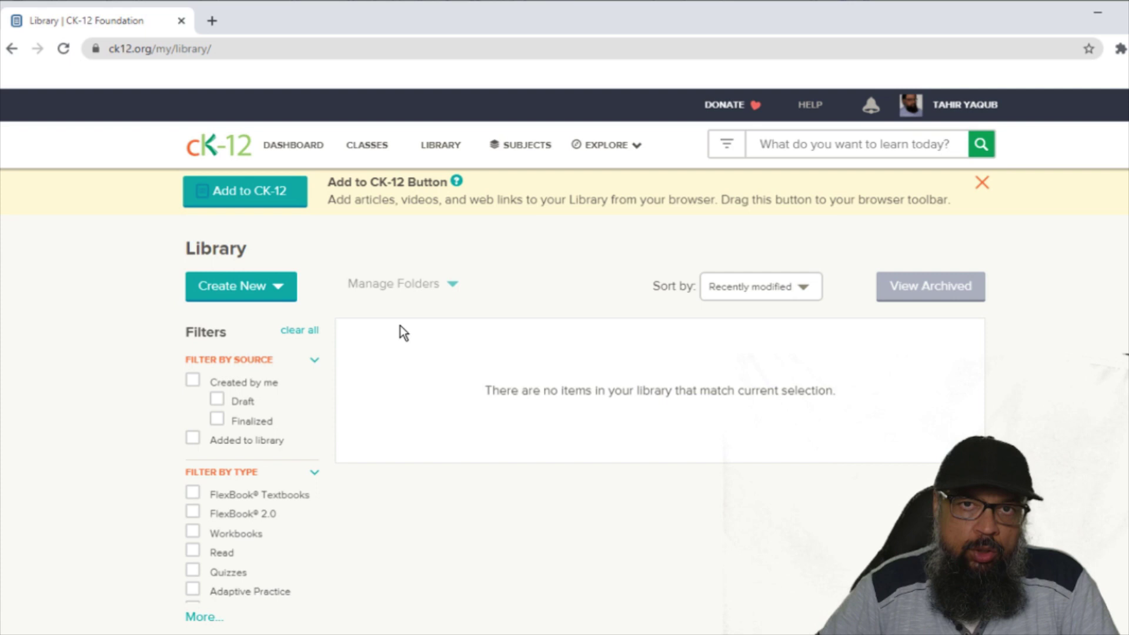
Check the Create New options, then open Classes to see My First Class
{"action": "left_click", "coordinate": [277, 291]}
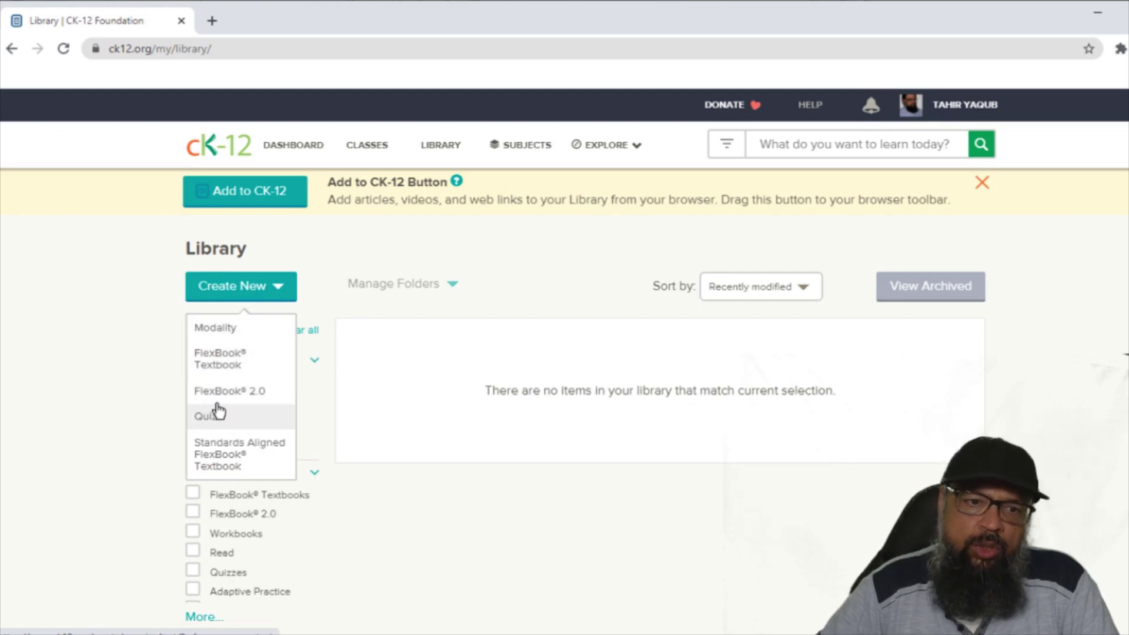
{"action": "left_click", "coordinate": [367, 144]}
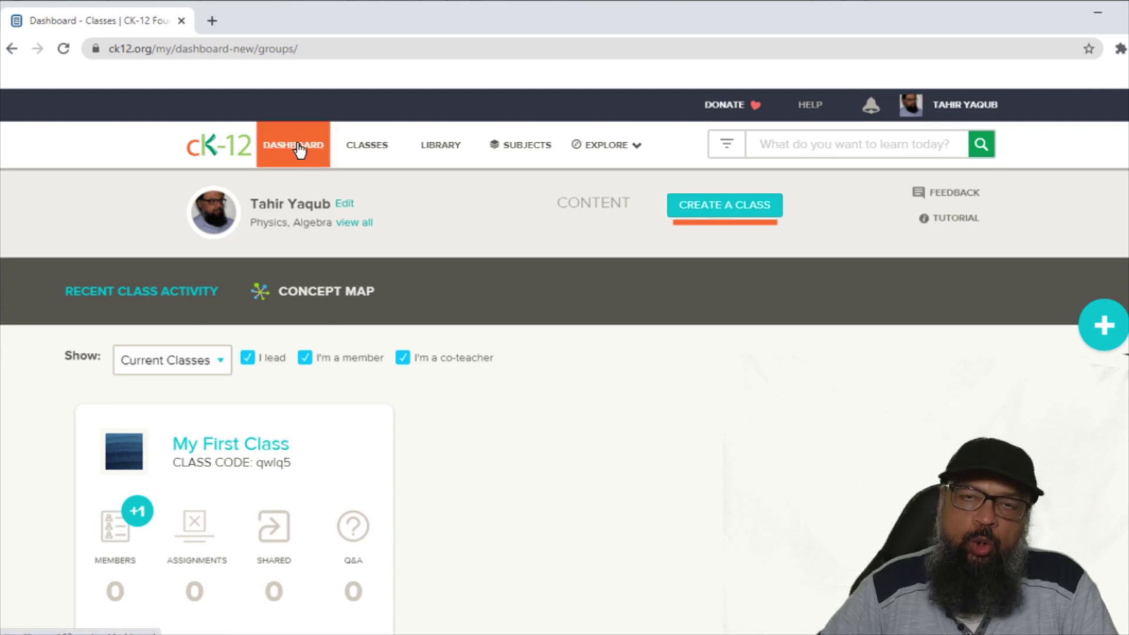
Review recently viewed items on the Dashboard, then return to the teacher home page
{"action": "left_click", "coordinate": [301, 150]}
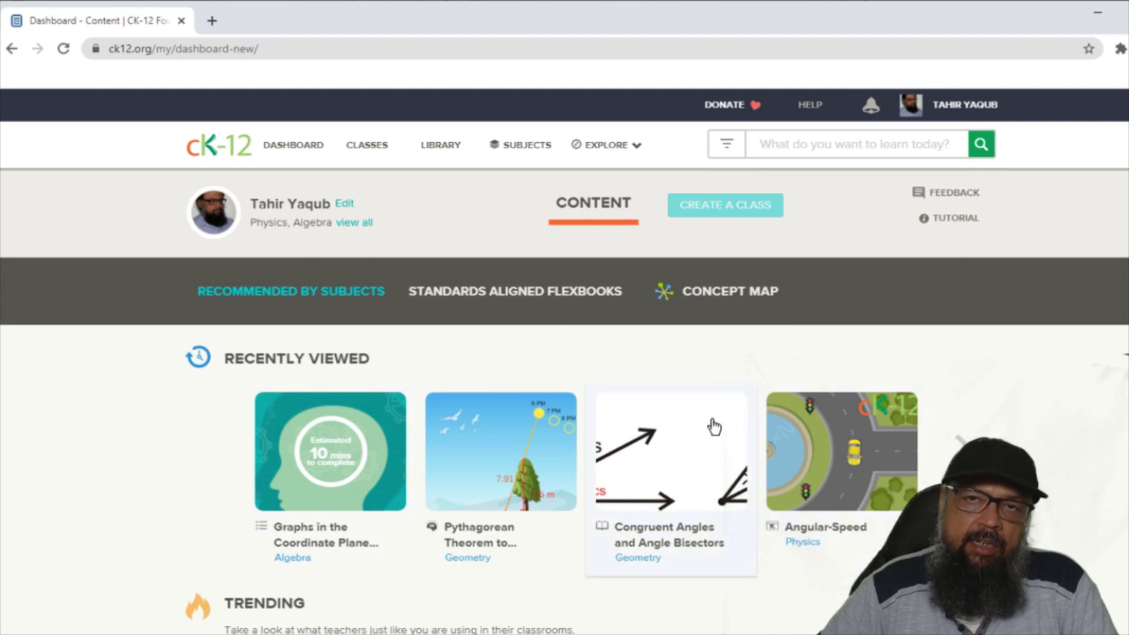
{"action": "scroll", "coordinate": [715, 427], "scroll_direction": "down", "scroll_amount": 3}
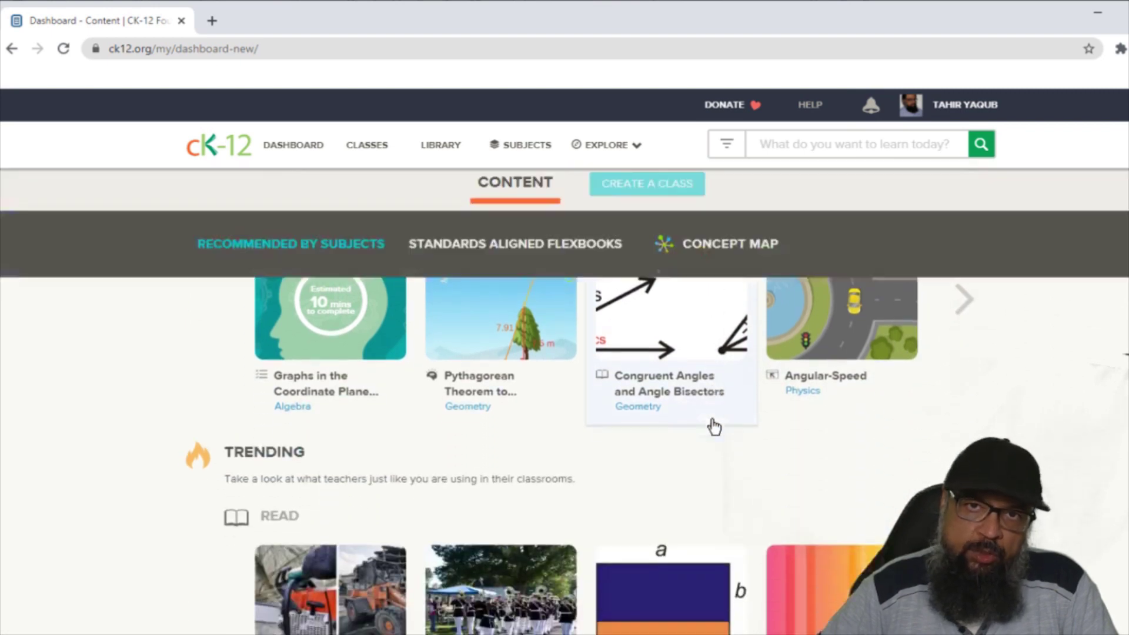
{"action": "scroll", "coordinate": [714, 427], "scroll_direction": "down", "scroll_amount": 3}
{"action": "scroll", "coordinate": [486, 234], "scroll_direction": "up", "scroll_amount": 6}
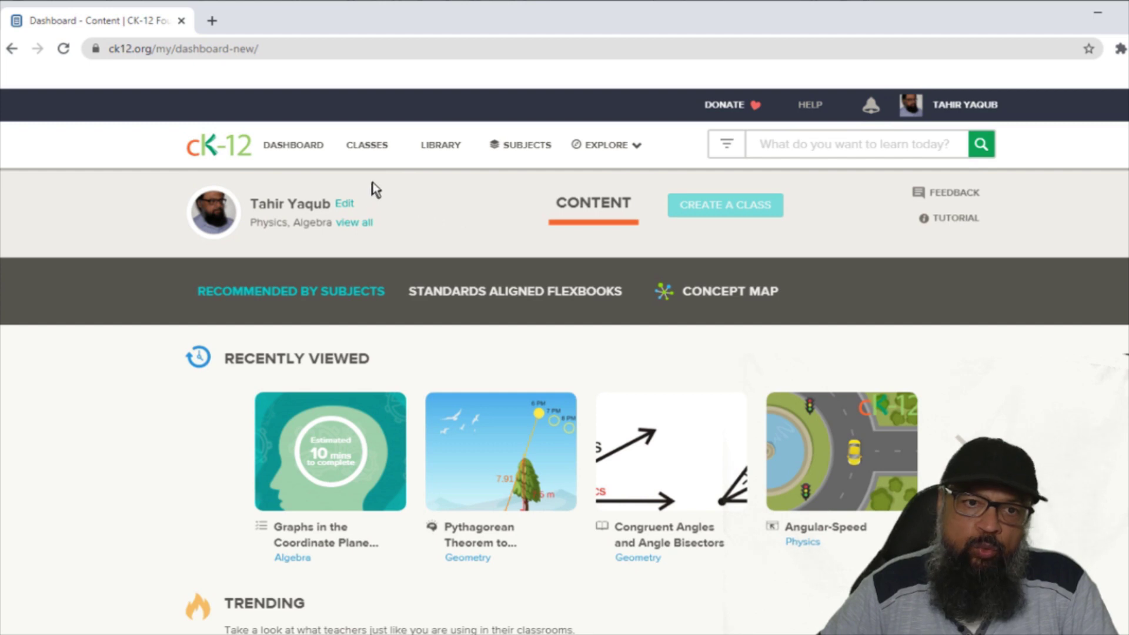
{"action": "left_click", "coordinate": [212, 148]}
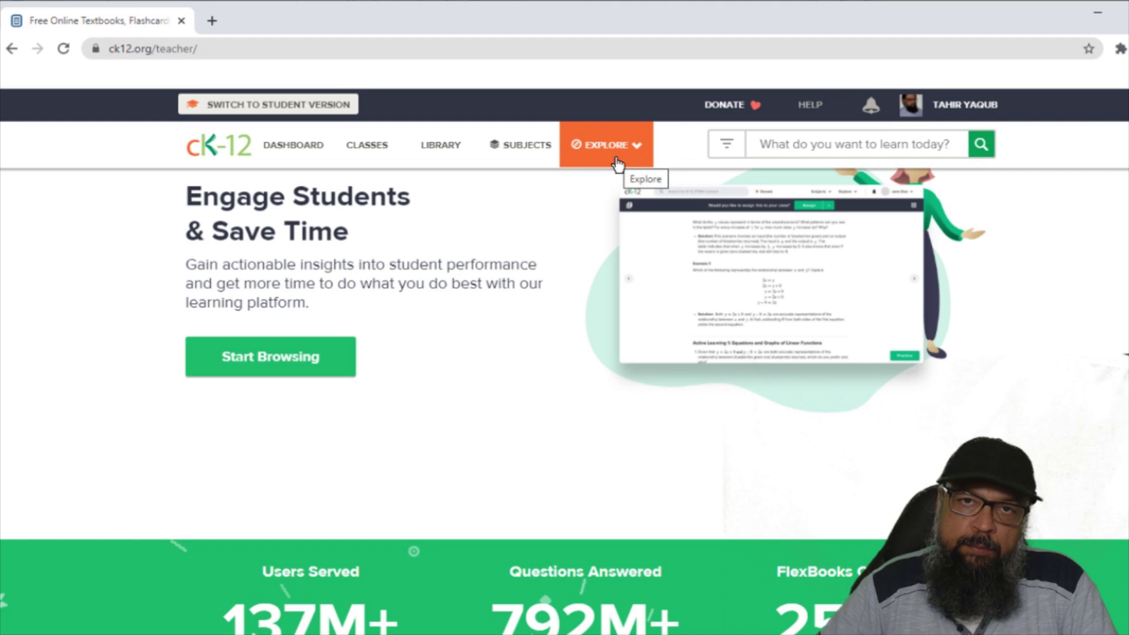
Open the Explore menu listing FlexBooks 2.0, Simulations, PLIX and Study Guides
{"action": "left_click", "coordinate": [629, 152]}
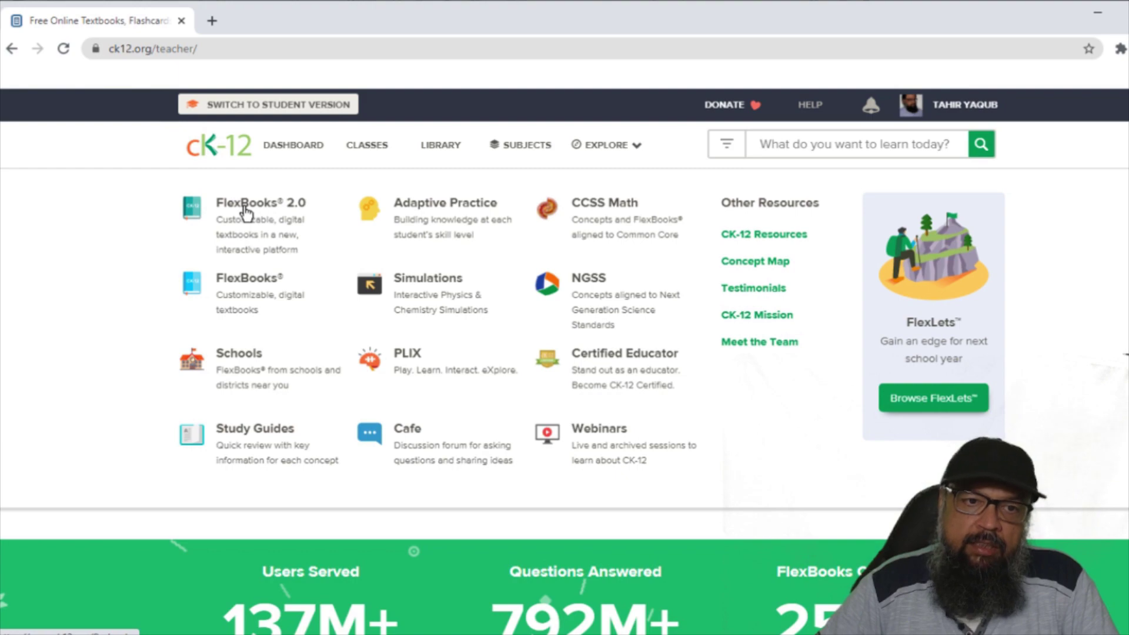
Open FlexBooks 2.0 and enter the Browse FlexBooks 2.0 teacher catalog
{"action": "left_click", "coordinate": [244, 210]}
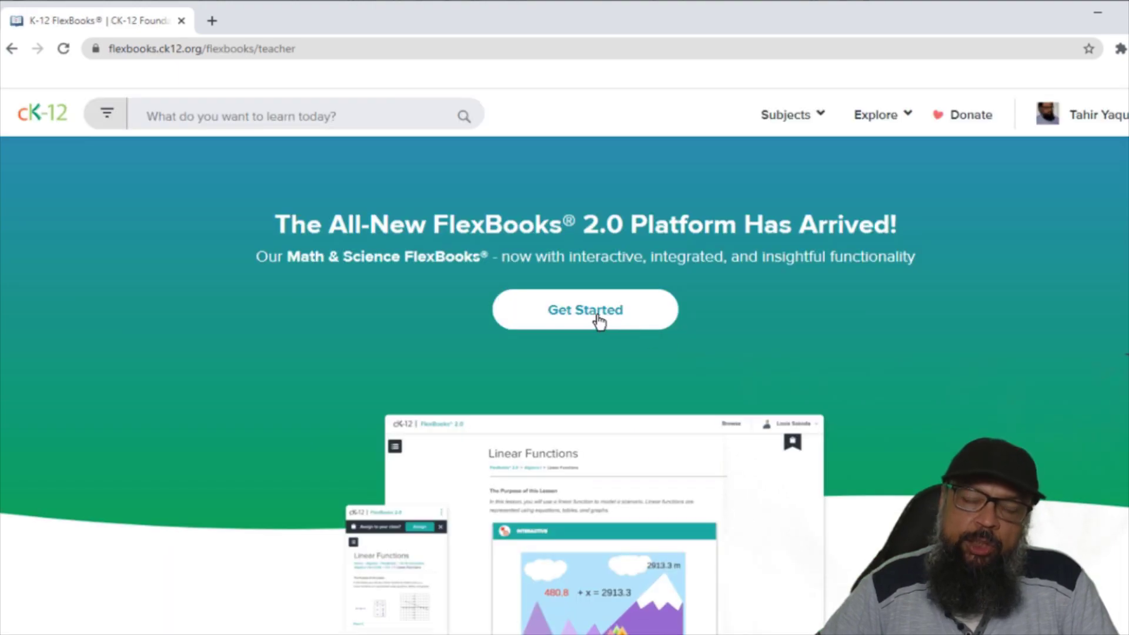
{"action": "left_click", "coordinate": [597, 315]}
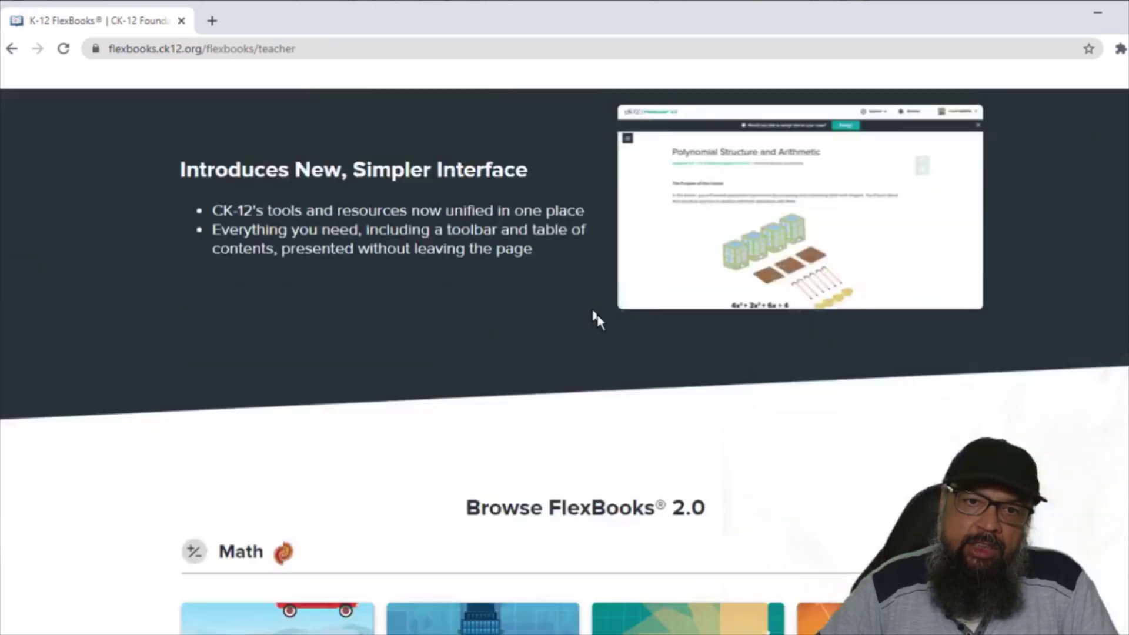
{"action": "scroll", "coordinate": [597, 315], "scroll_direction": "down", "scroll_amount": 4}
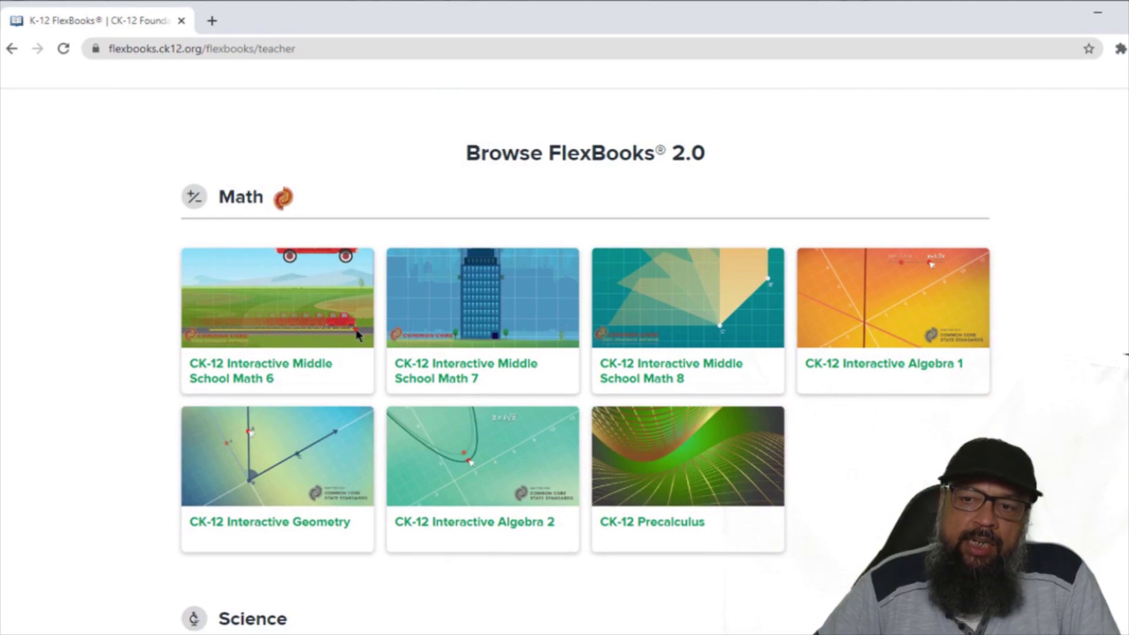
{"action": "scroll", "coordinate": [597, 315], "scroll_direction": "down", "scroll_amount": 4}
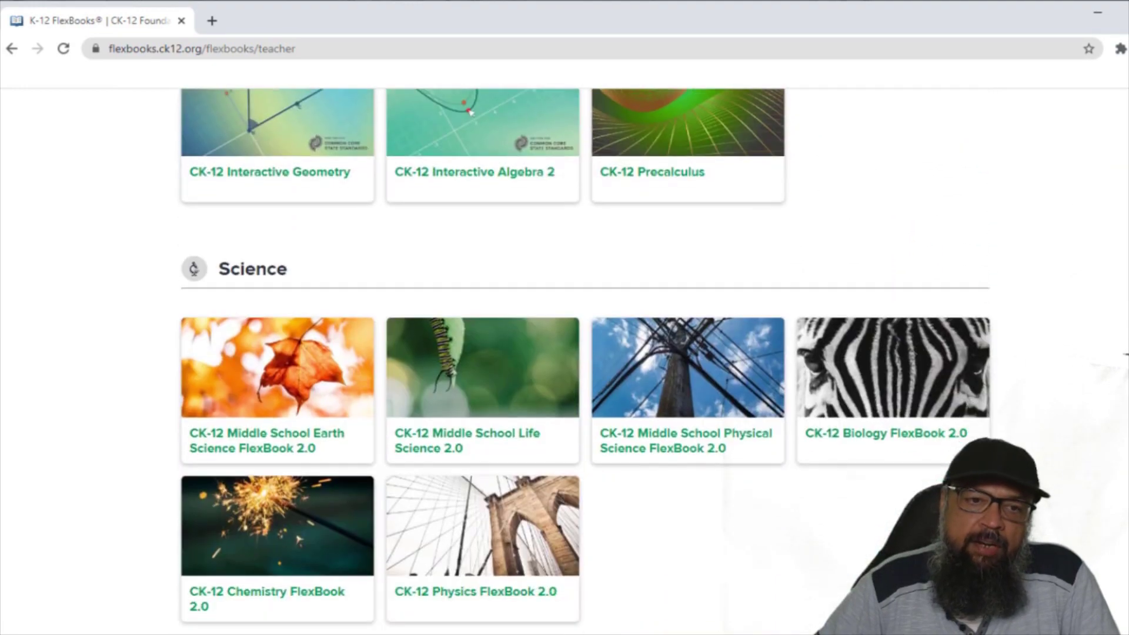
{"action": "scroll", "coordinate": [597, 315], "scroll_direction": "down", "scroll_amount": 4}
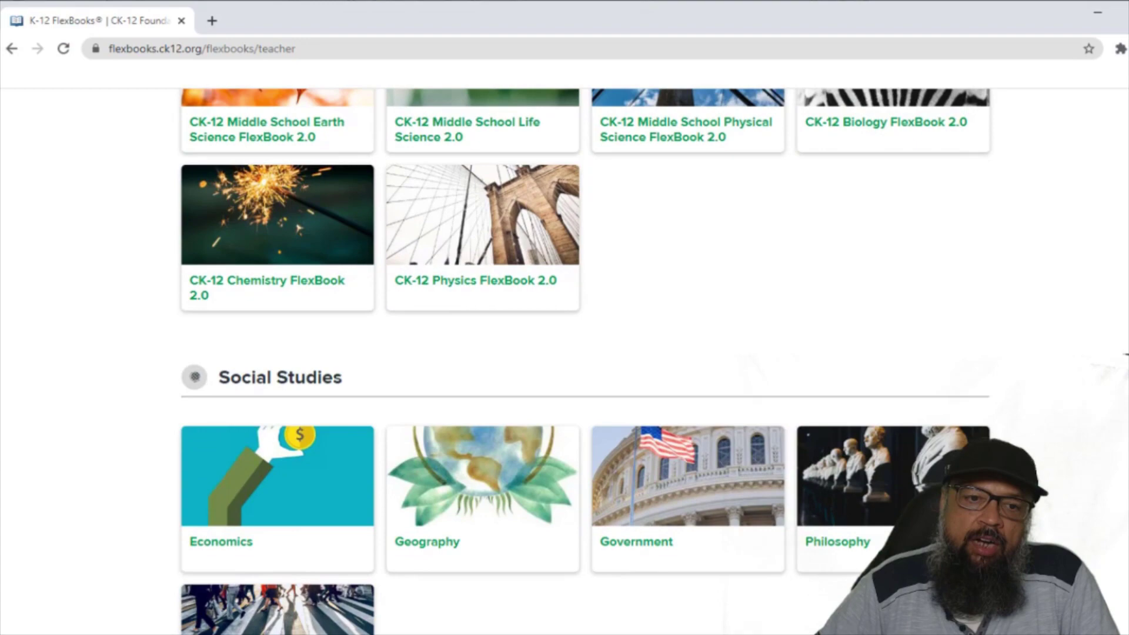
{"action": "scroll", "coordinate": [597, 315], "scroll_direction": "up", "scroll_amount": 12}
{"action": "scroll", "coordinate": [597, 315], "scroll_direction": "down", "scroll_amount": 3}
{"action": "scroll", "coordinate": [597, 315], "scroll_direction": "down", "scroll_amount": 3}
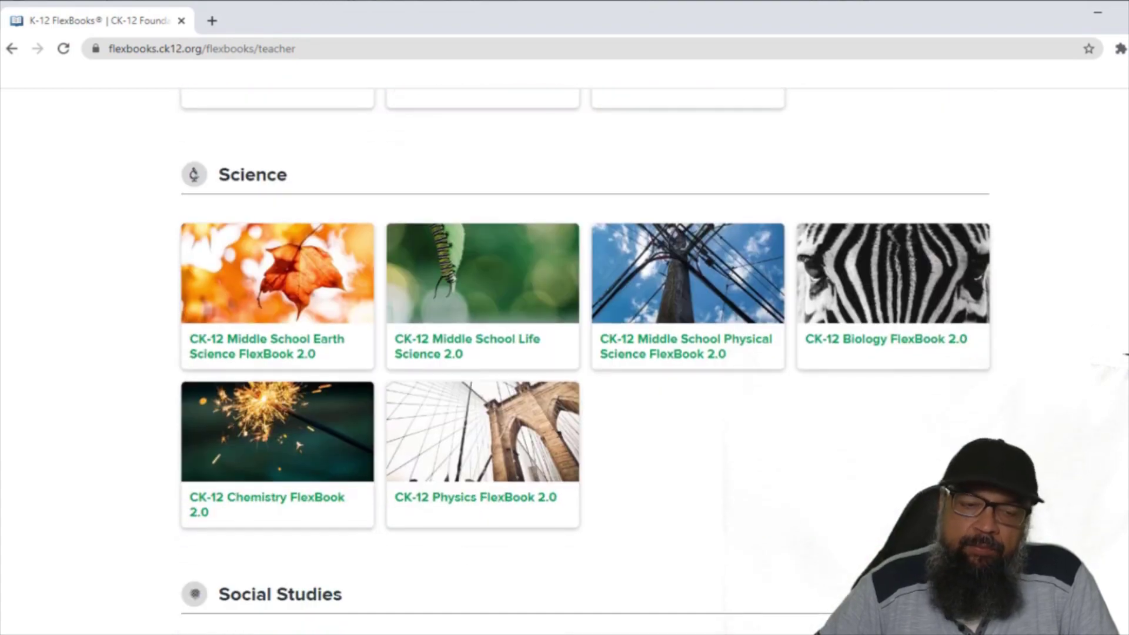
{"action": "scroll", "coordinate": [597, 315], "scroll_direction": "down", "scroll_amount": 3}
{"action": "scroll", "coordinate": [597, 315], "scroll_direction": "down", "scroll_amount": 2}
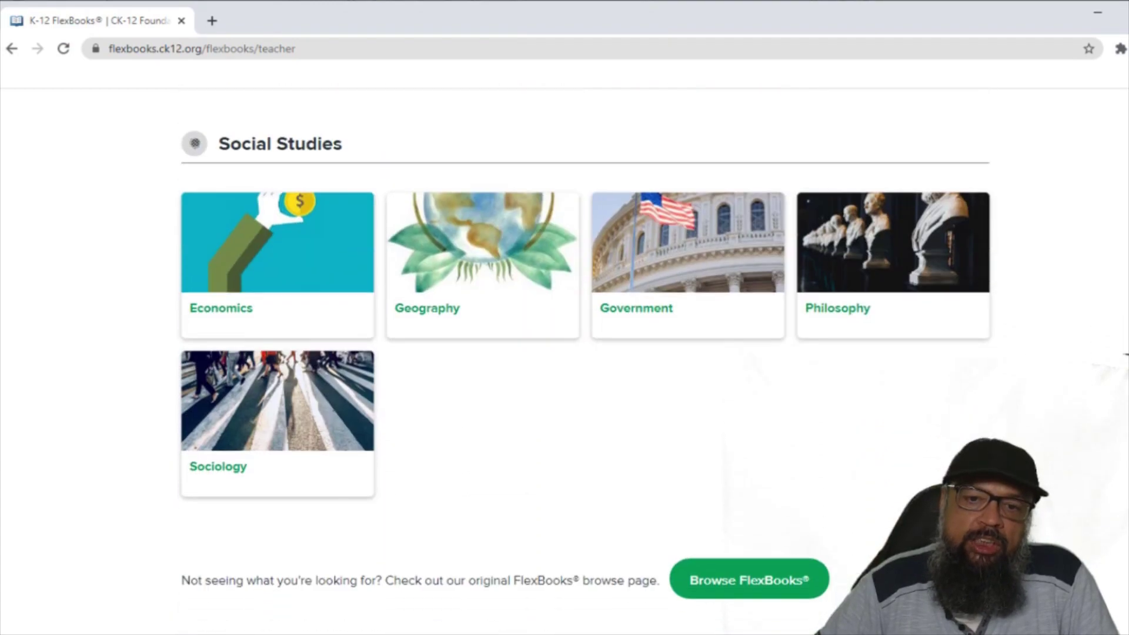
{"action": "scroll", "coordinate": [597, 315], "scroll_direction": "down", "scroll_amount": 1}
{"action": "scroll", "coordinate": [598, 316], "scroll_direction": "up", "scroll_amount": 4}
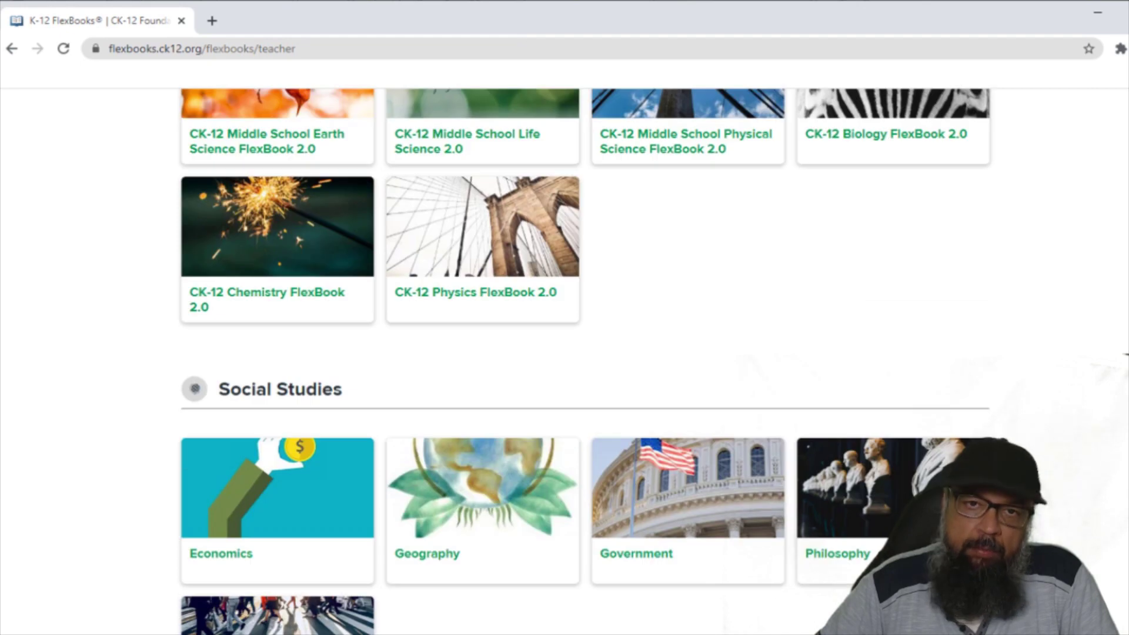
{"action": "scroll", "coordinate": [597, 315], "scroll_direction": "up", "scroll_amount": 8}
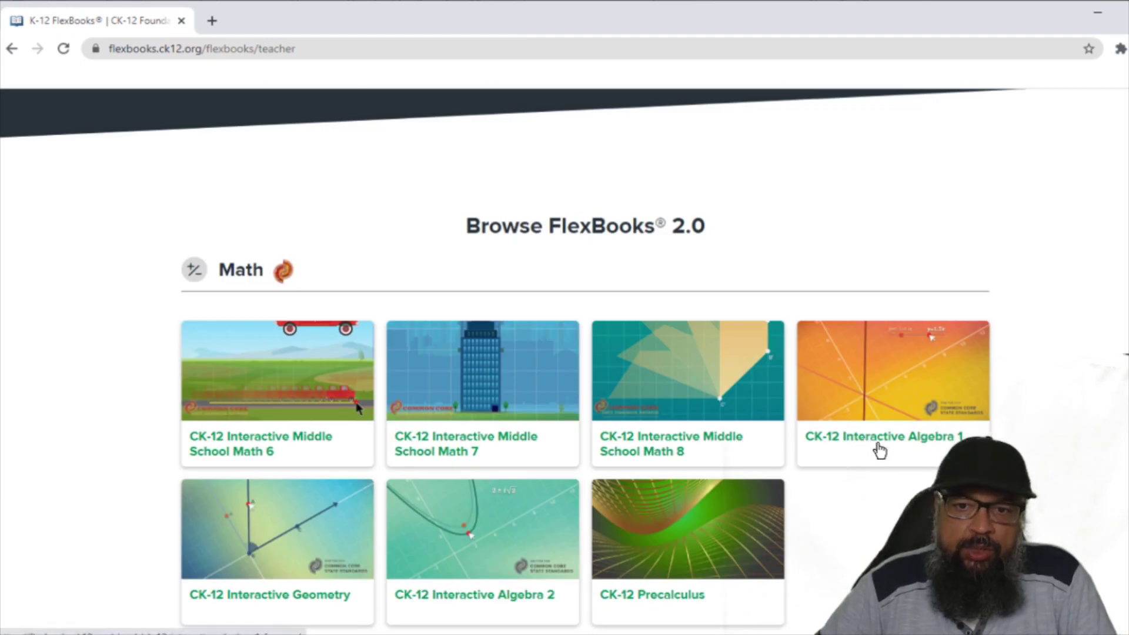
Open CK-12 Interactive Algebra 1, check its Choose options, and expand chapters 1 and 4
{"action": "left_click", "coordinate": [880, 450]}
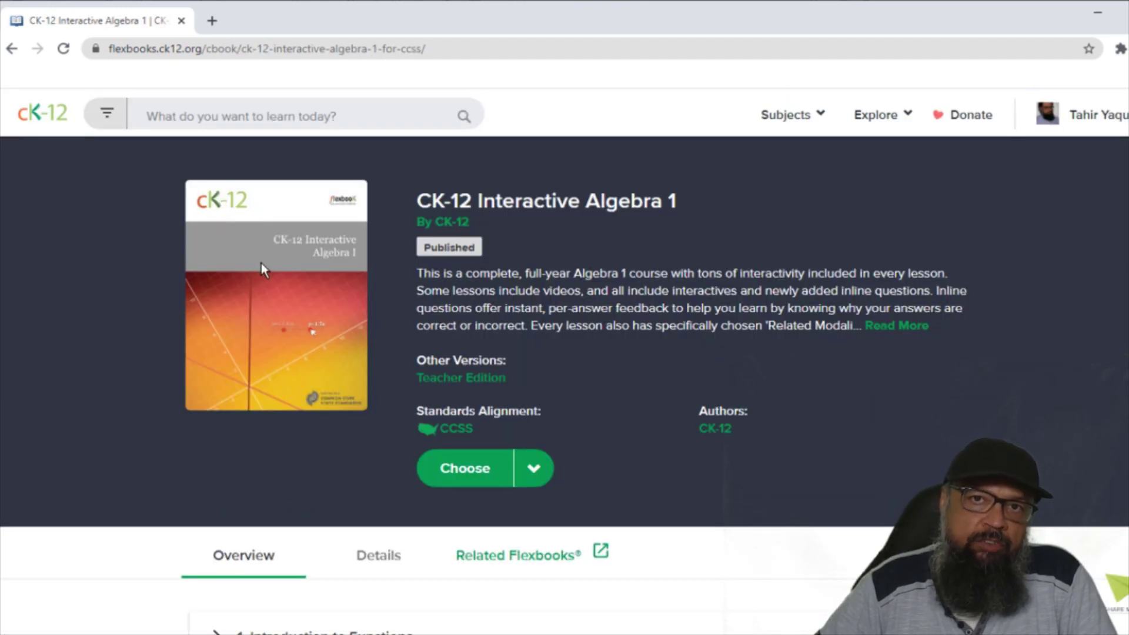
{"action": "scroll", "coordinate": [637, 474], "scroll_direction": "down", "scroll_amount": 3}
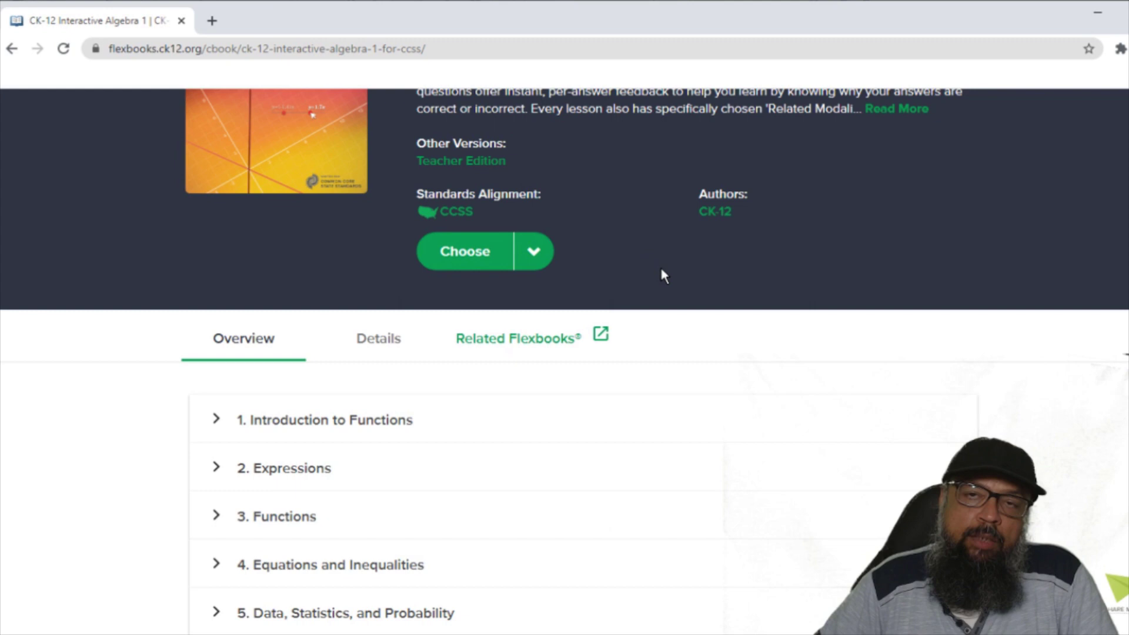
{"action": "left_click", "coordinate": [534, 254]}
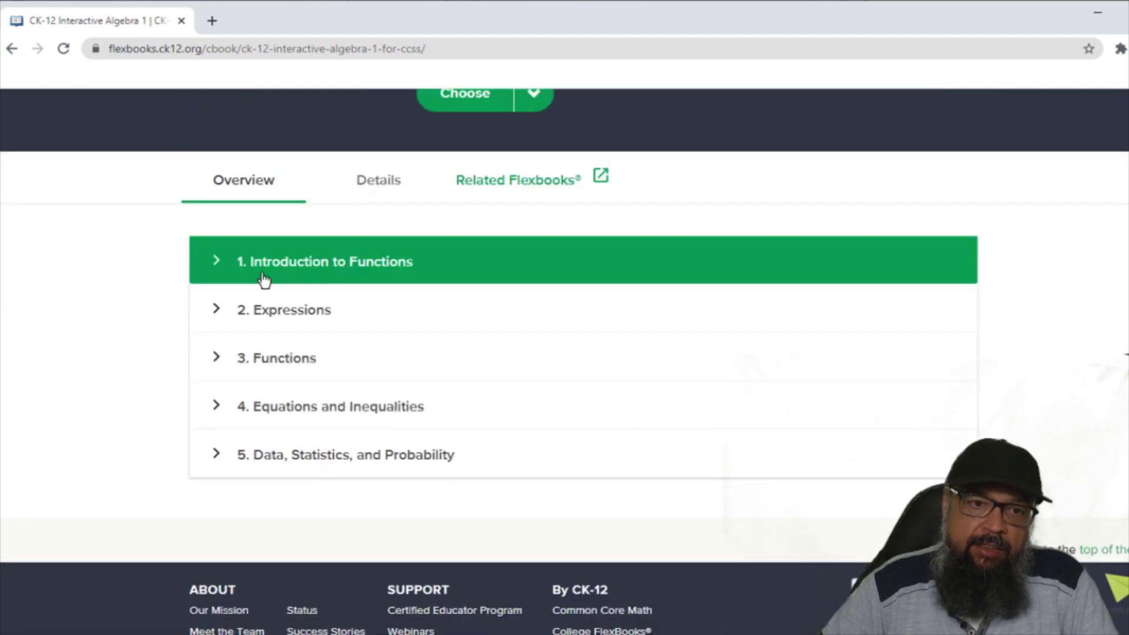
{"action": "left_click", "coordinate": [231, 265]}
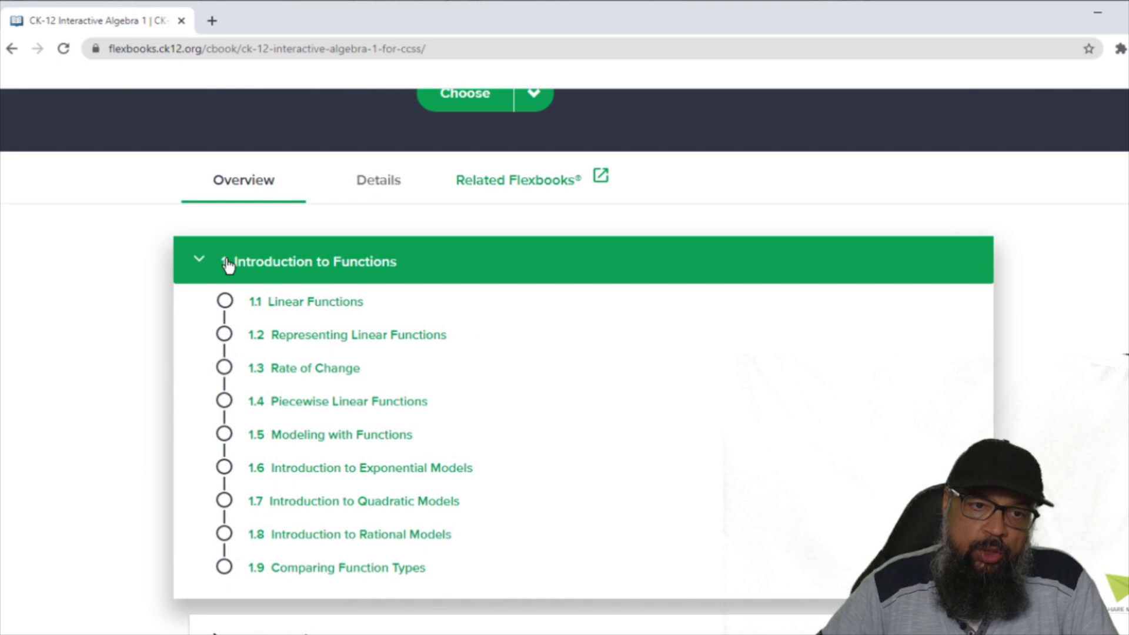
{"action": "scroll", "coordinate": [352, 265], "scroll_direction": "down", "scroll_amount": 2}
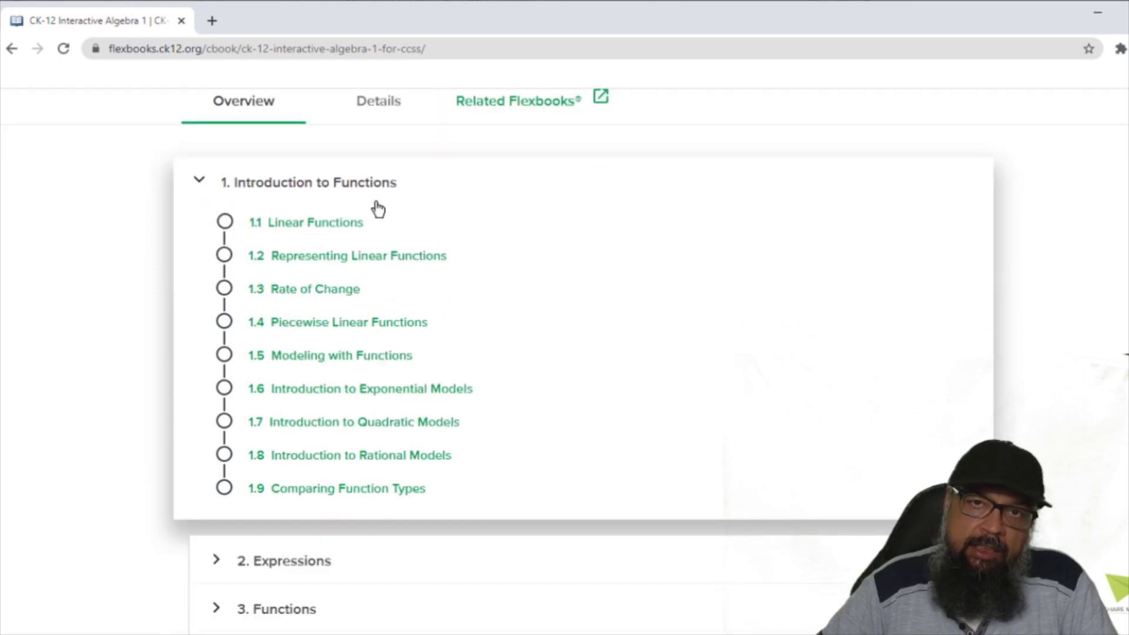
{"action": "scroll", "coordinate": [614, 341], "scroll_direction": "down", "scroll_amount": 3}
{"action": "scroll", "coordinate": [614, 341], "scroll_direction": "down", "scroll_amount": 4}
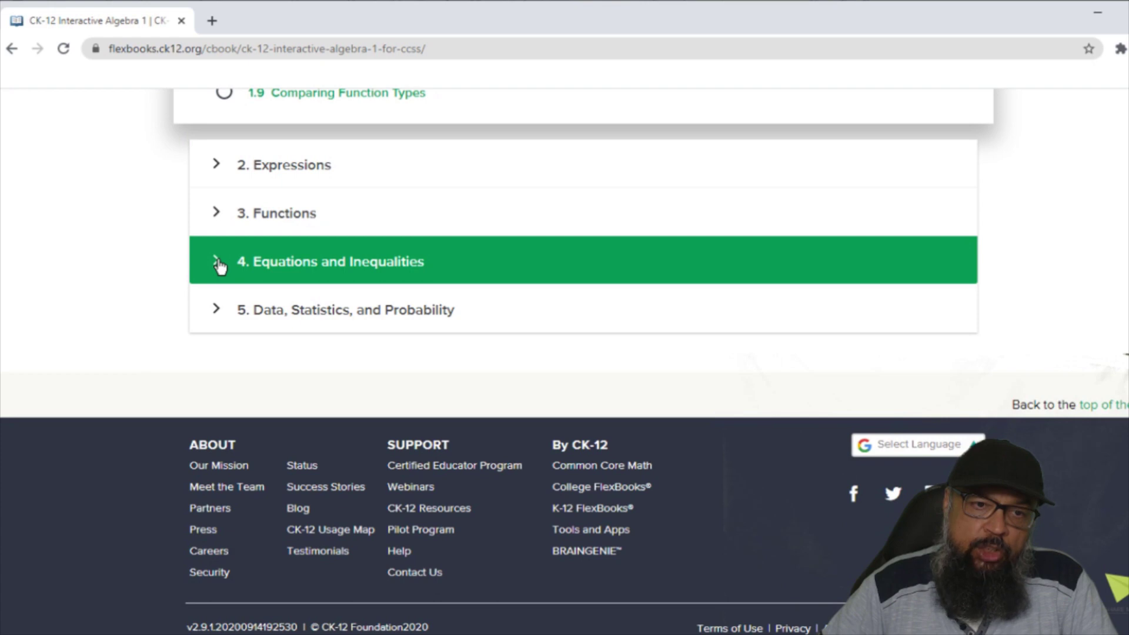
{"action": "left_click", "coordinate": [219, 263]}
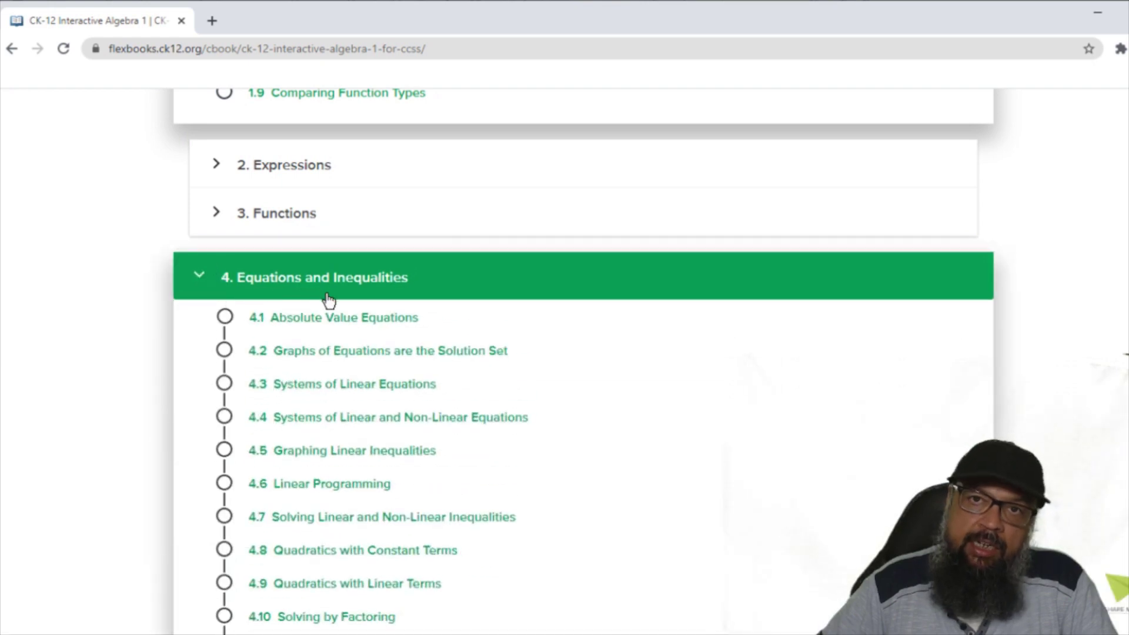
{"action": "scroll", "coordinate": [684, 368], "scroll_direction": "down", "scroll_amount": 2}
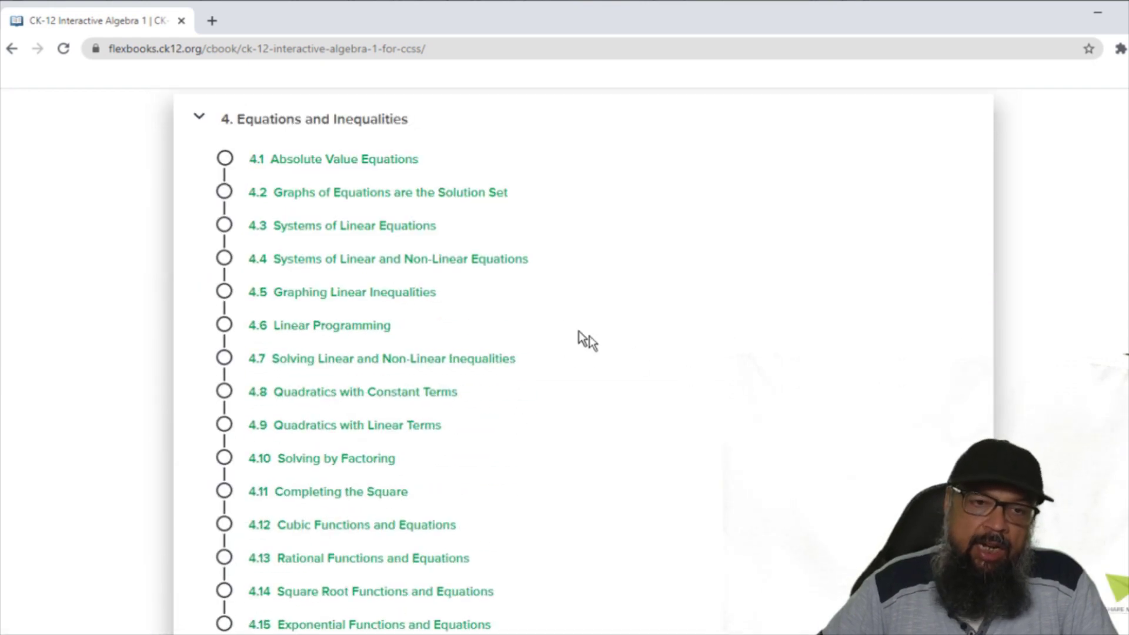
Start the section 4.3 Solving Systems of Linear Equations lesson
{"action": "left_click", "coordinate": [326, 227]}
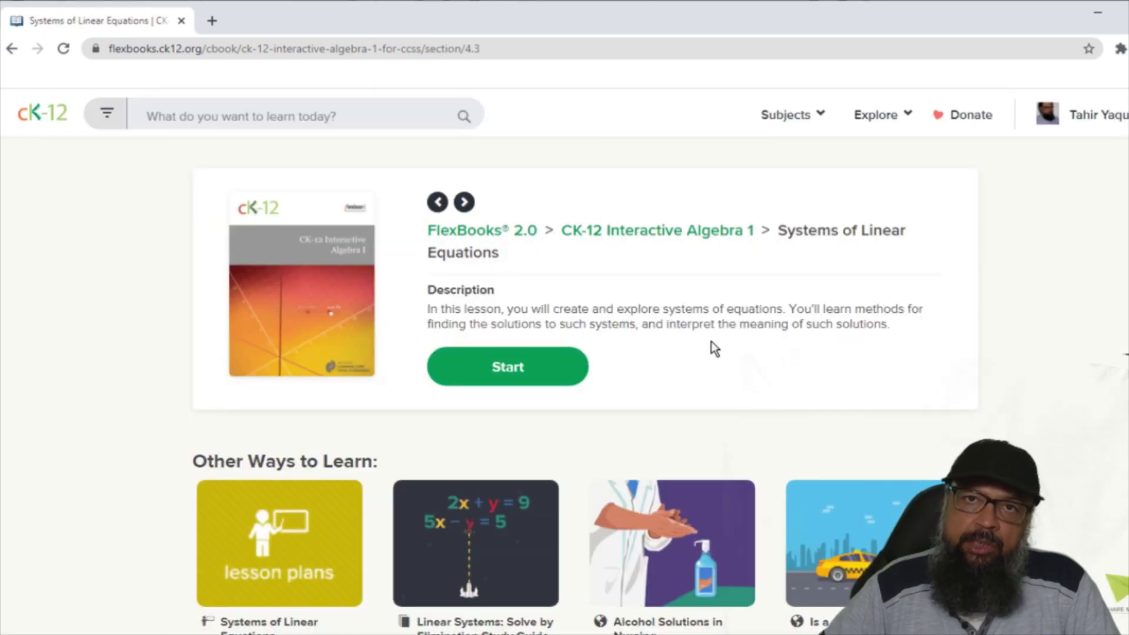
{"action": "left_click", "coordinate": [515, 370]}
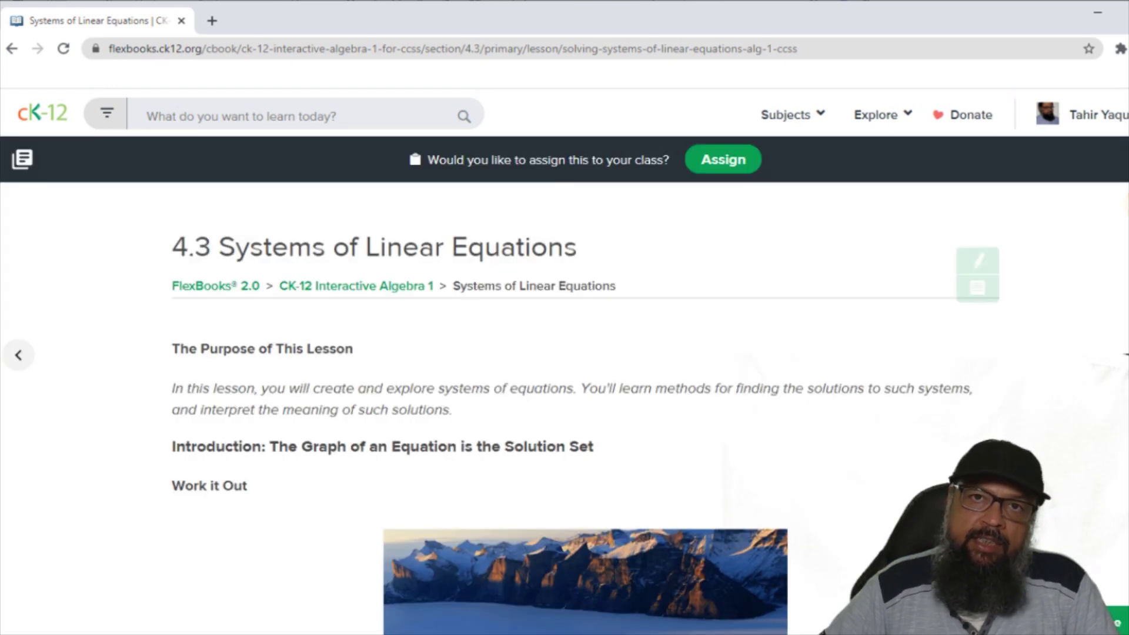
{"action": "scroll", "coordinate": [564, 397], "scroll_direction": "down", "scroll_amount": 8}
{"action": "scroll", "coordinate": [565, 398], "scroll_direction": "down", "scroll_amount": 5}
{"action": "scroll", "coordinate": [565, 397], "scroll_direction": "down", "scroll_amount": 5}
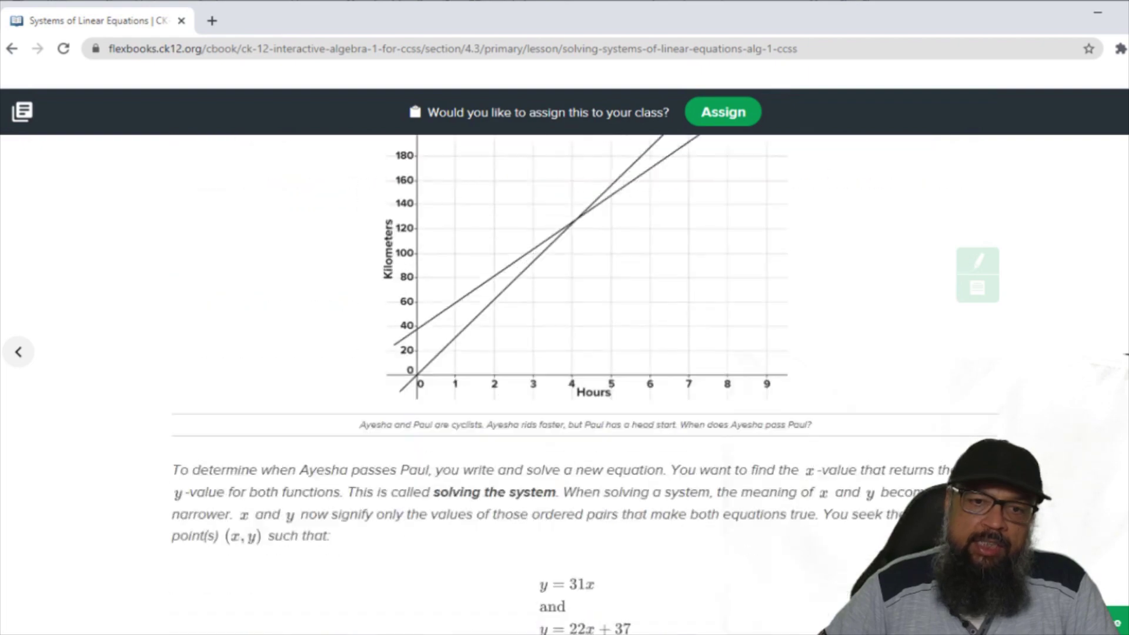
{"action": "scroll", "coordinate": [565, 397], "scroll_direction": "down", "scroll_amount": 5}
{"action": "scroll", "coordinate": [564, 397], "scroll_direction": "down", "scroll_amount": 4}
{"action": "scroll", "coordinate": [565, 397], "scroll_direction": "down", "scroll_amount": 2}
{"action": "scroll", "coordinate": [565, 397], "scroll_direction": "down", "scroll_amount": 5}
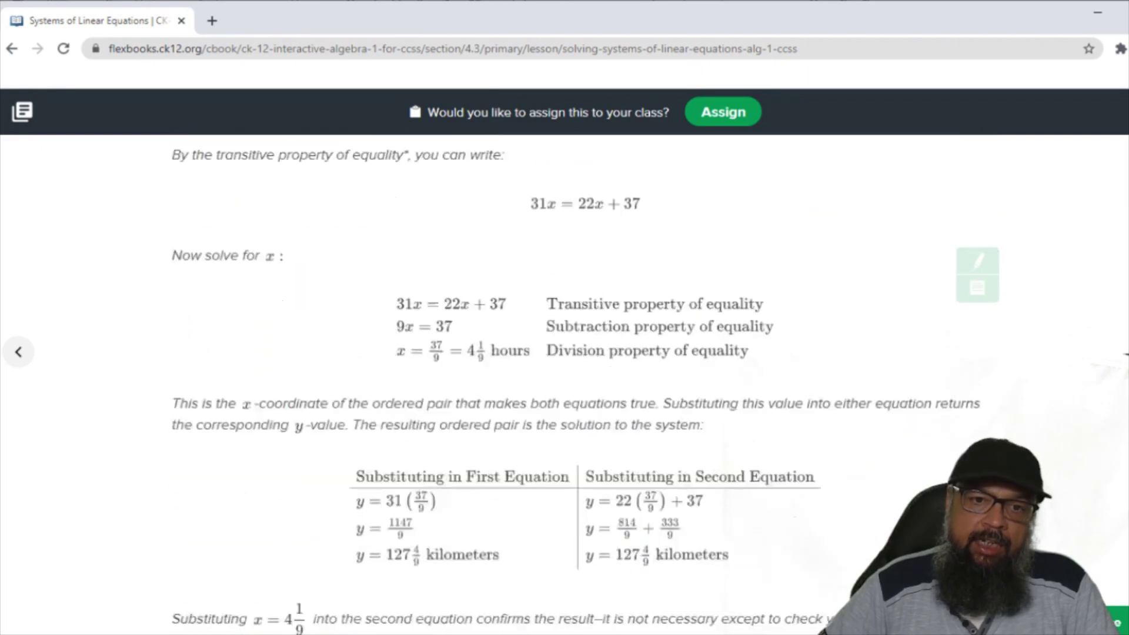
{"action": "scroll", "coordinate": [565, 397], "scroll_direction": "down", "scroll_amount": 6}
{"action": "scroll", "coordinate": [565, 397], "scroll_direction": "down", "scroll_amount": 2}
{"action": "scroll", "coordinate": [564, 397], "scroll_direction": "down", "scroll_amount": 8}
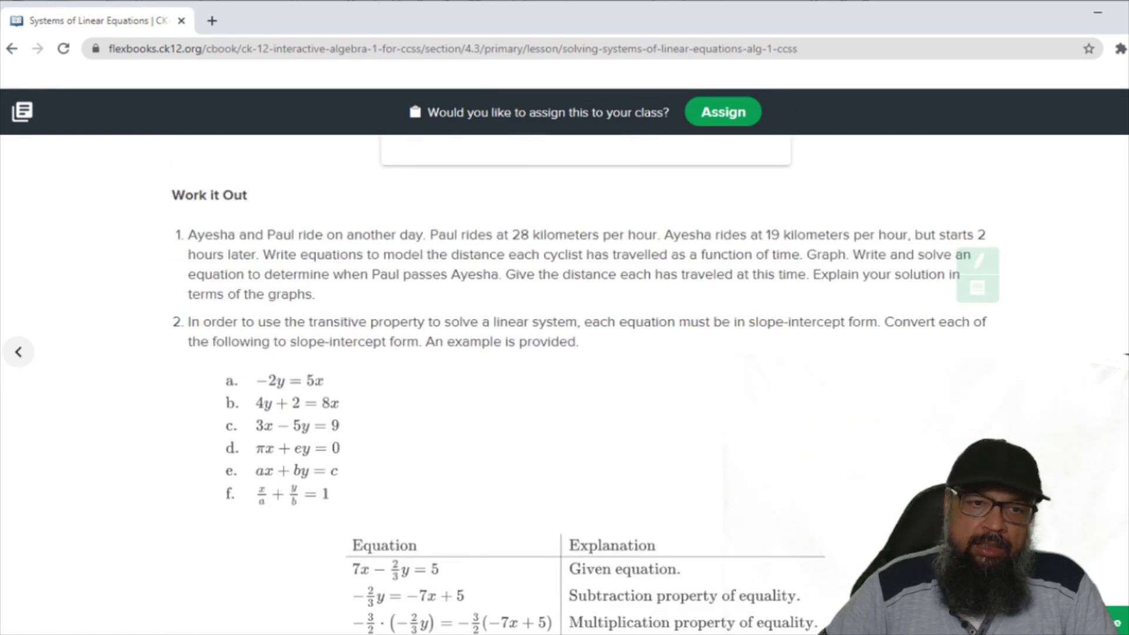
{"action": "scroll", "coordinate": [564, 397], "scroll_direction": "down", "scroll_amount": 8}
{"action": "scroll", "coordinate": [565, 397], "scroll_direction": "down", "scroll_amount": 8}
{"action": "scroll", "coordinate": [565, 397], "scroll_direction": "down", "scroll_amount": 6}
{"action": "scroll", "coordinate": [564, 397], "scroll_direction": "down", "scroll_amount": 4}
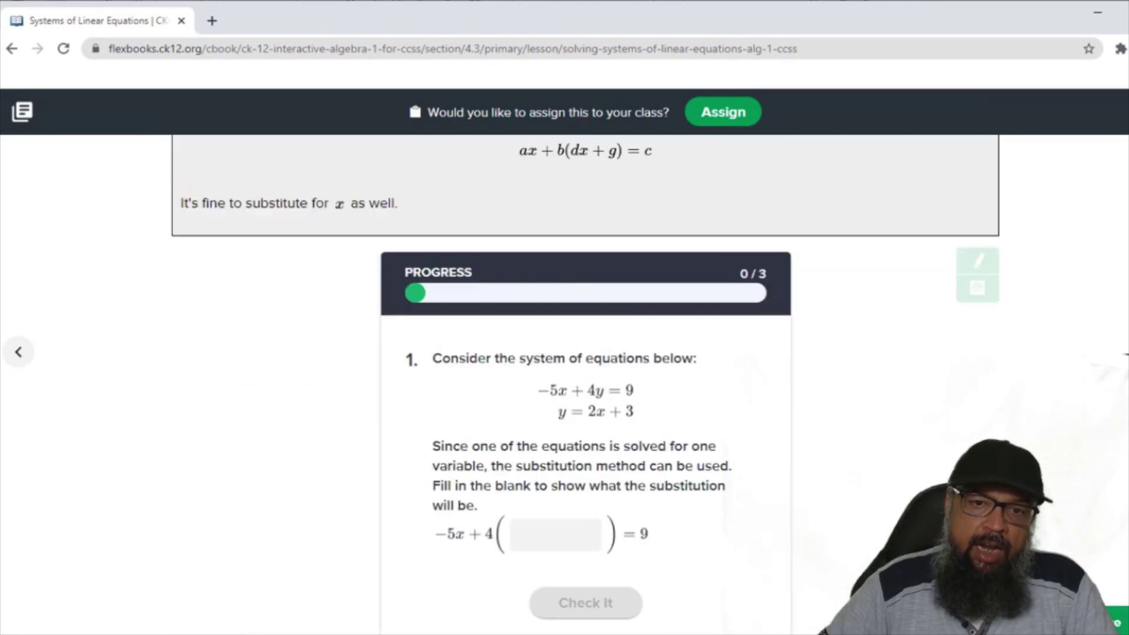
{"action": "scroll", "coordinate": [564, 397], "scroll_direction": "up", "scroll_amount": 1}
{"action": "scroll", "coordinate": [565, 396], "scroll_direction": "down", "scroll_amount": 6}
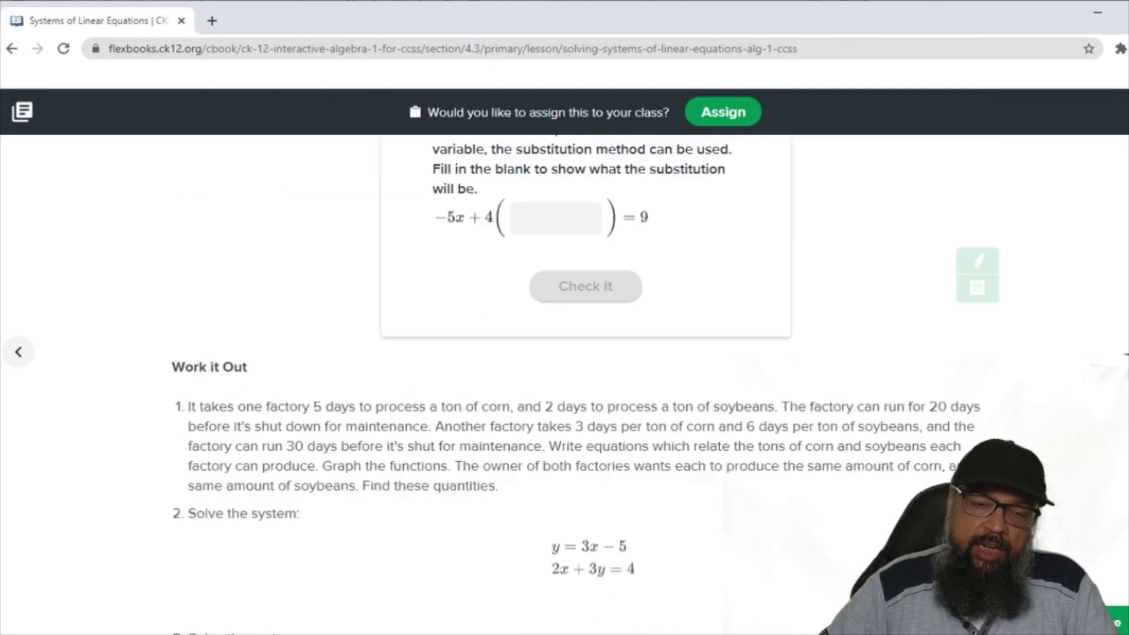
{"action": "scroll", "coordinate": [564, 397], "scroll_direction": "down", "scroll_amount": 8}
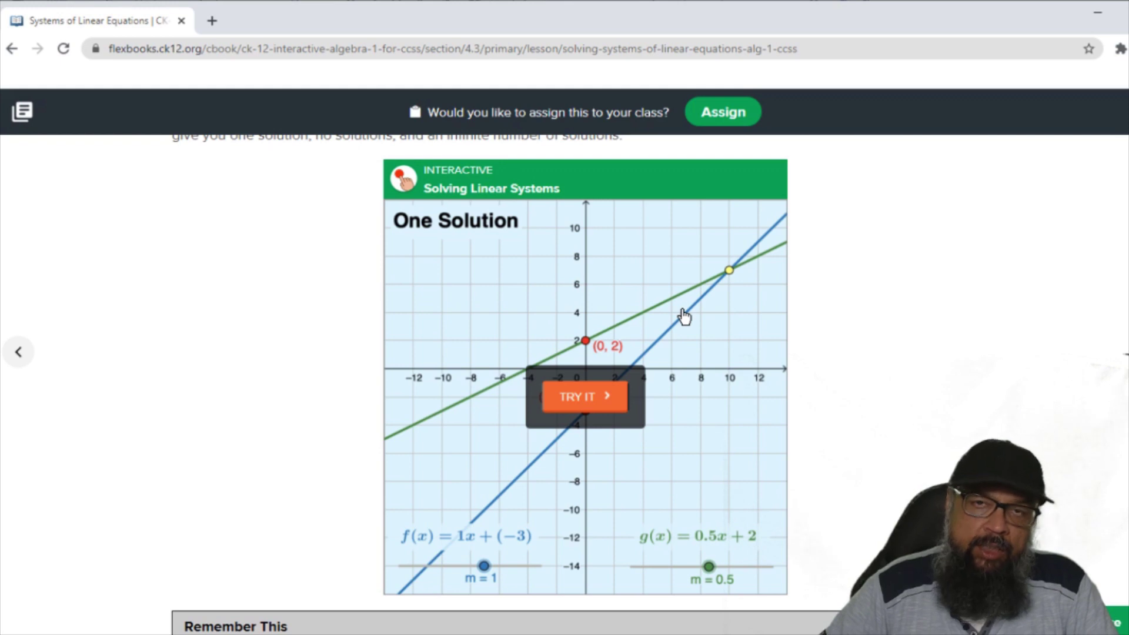
{"action": "scroll", "coordinate": [685, 315], "scroll_direction": "up", "scroll_amount": 1}
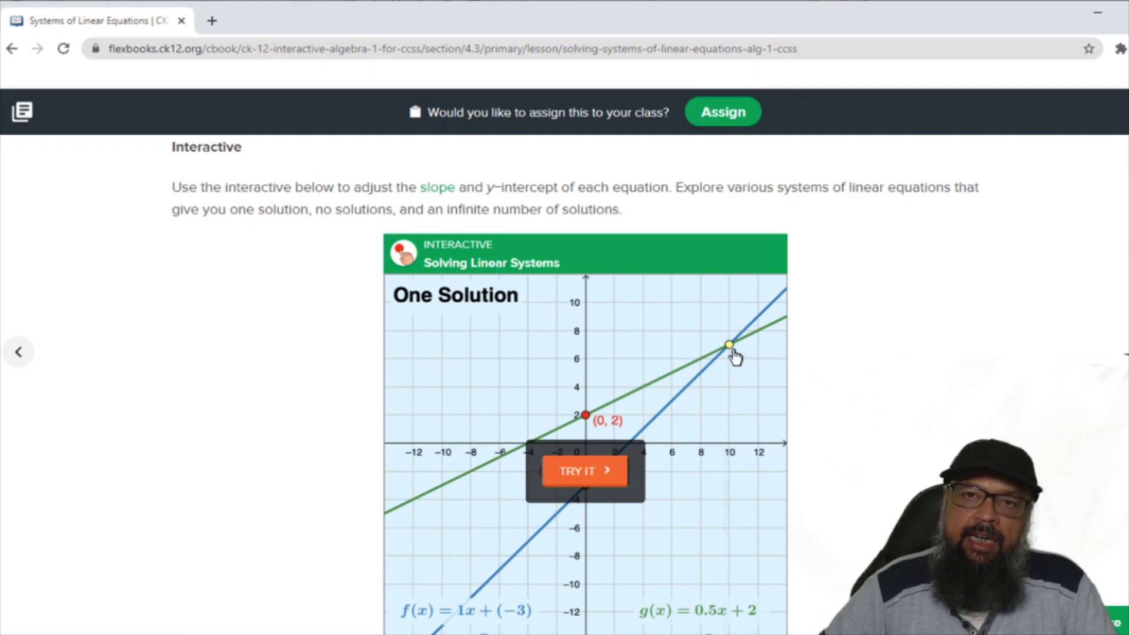
{"action": "scroll", "coordinate": [740, 357], "scroll_direction": "down", "scroll_amount": 1}
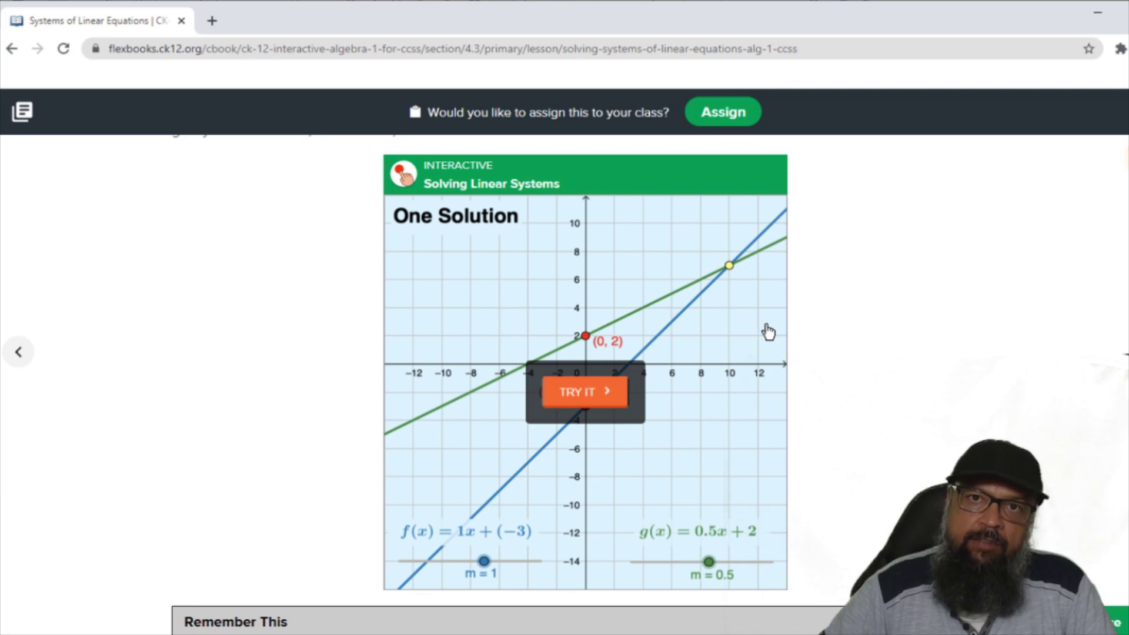
{"action": "scroll", "coordinate": [768, 332], "scroll_direction": "up", "scroll_amount": 1}
{"action": "scroll", "coordinate": [769, 332], "scroll_direction": "down", "scroll_amount": 1}
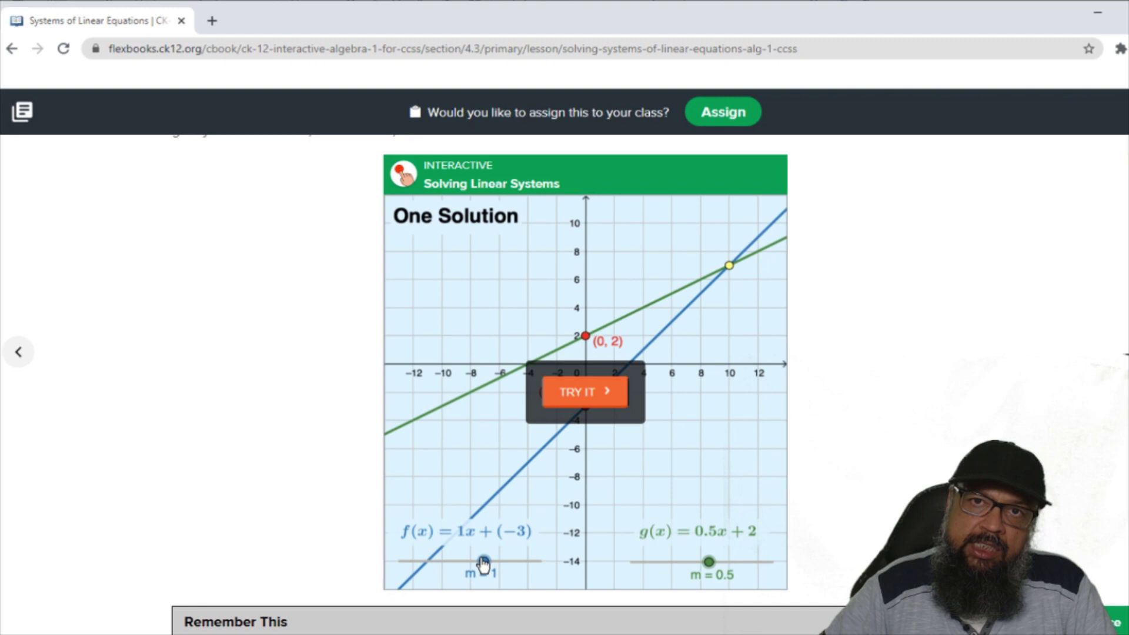
Launch the interactive and set g(x)'s slope to 1 so the lines are parallel
{"action": "left_click", "coordinate": [582, 392]}
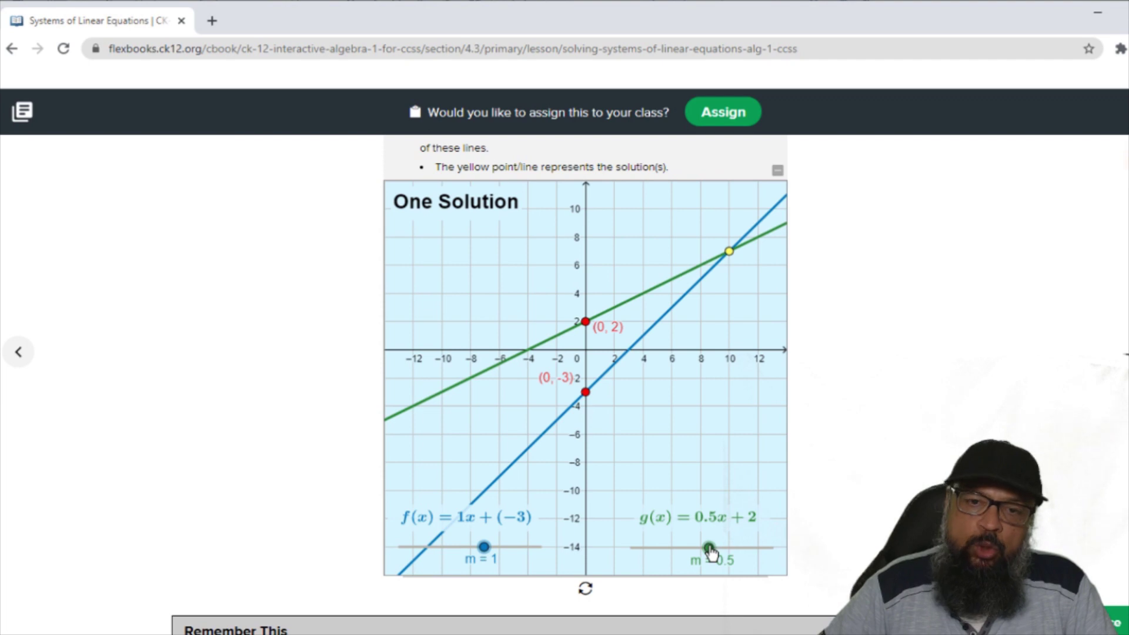
{"action": "left_click_drag", "start_coordinate": [709, 547], "coordinate": [716, 547]}
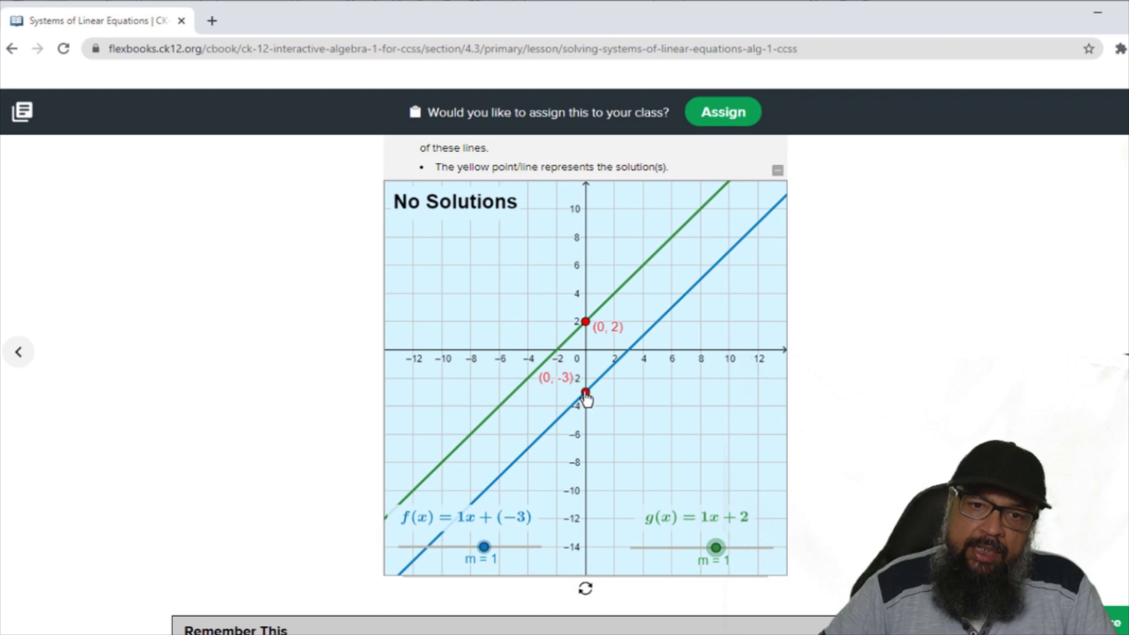
Move f(x)'s intercept to (0, 2), then raise g(x)'s slope to 1.5
{"action": "left_click_drag", "start_coordinate": [585, 393], "coordinate": [586, 323]}
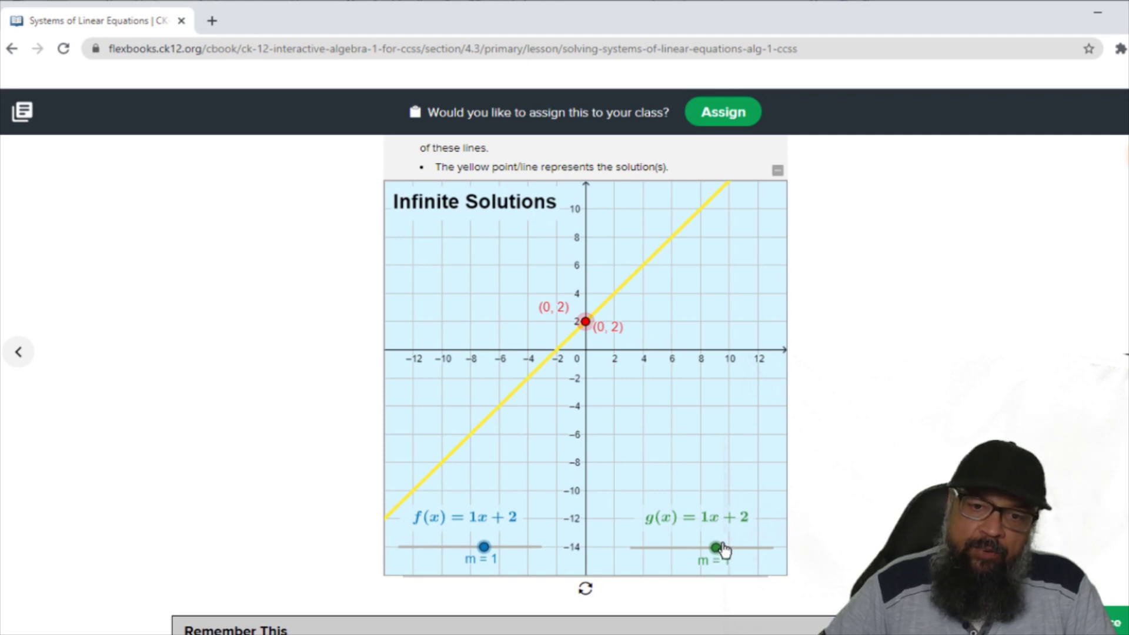
{"action": "left_click_drag", "start_coordinate": [717, 547], "coordinate": [723, 548]}
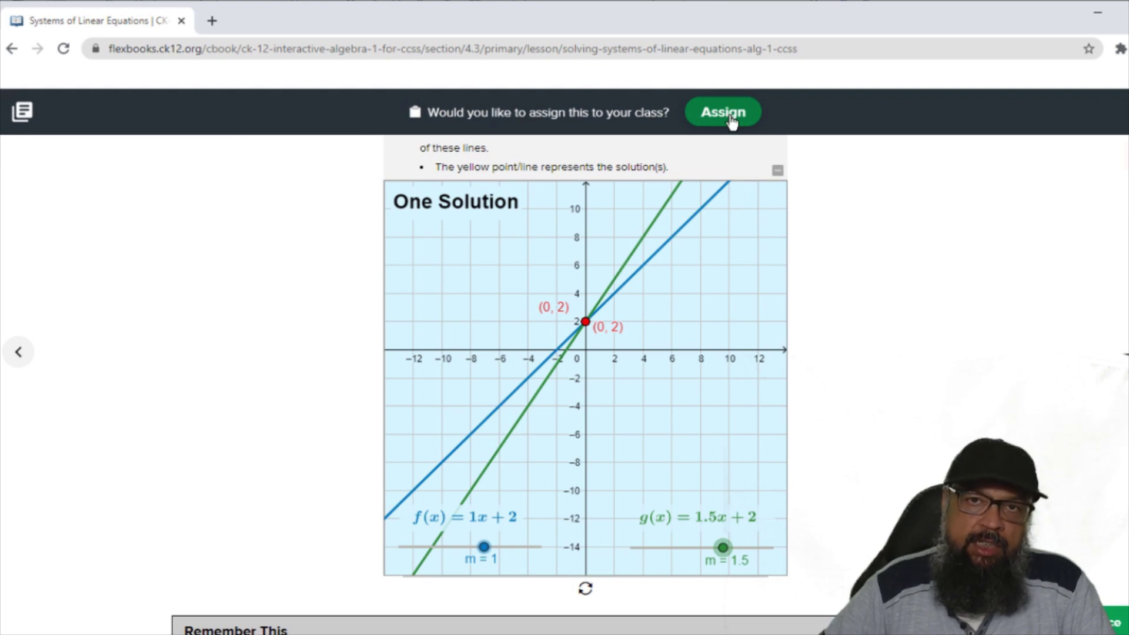
Go back from the lesson and return to the CK-12 teacher home page
{"action": "left_click", "coordinate": [11, 49]}
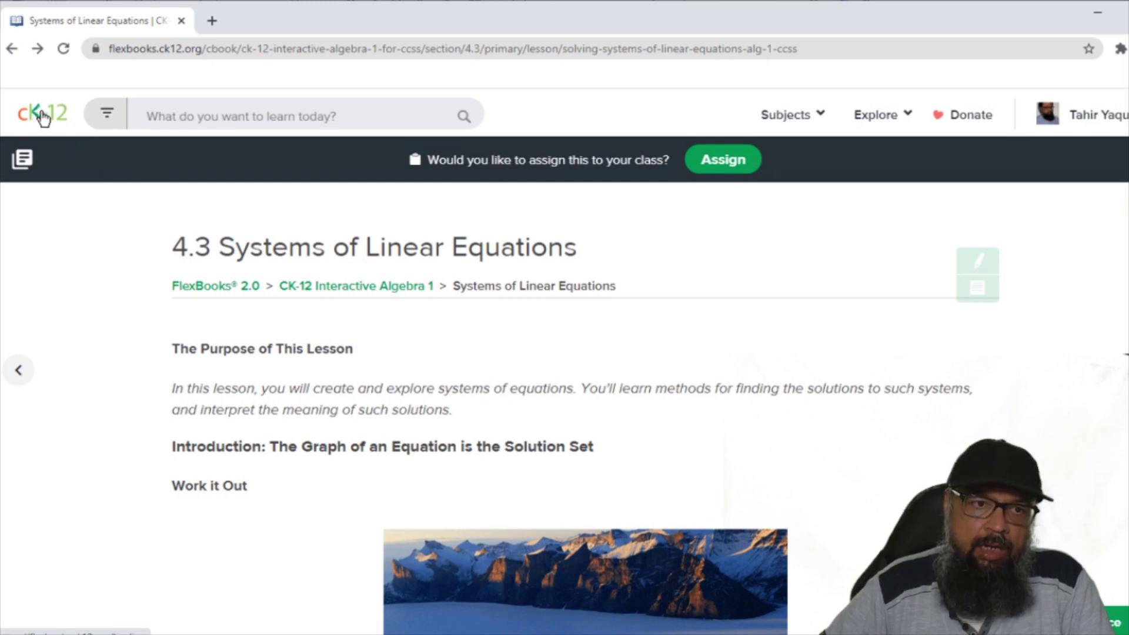
{"action": "left_click", "coordinate": [39, 116]}
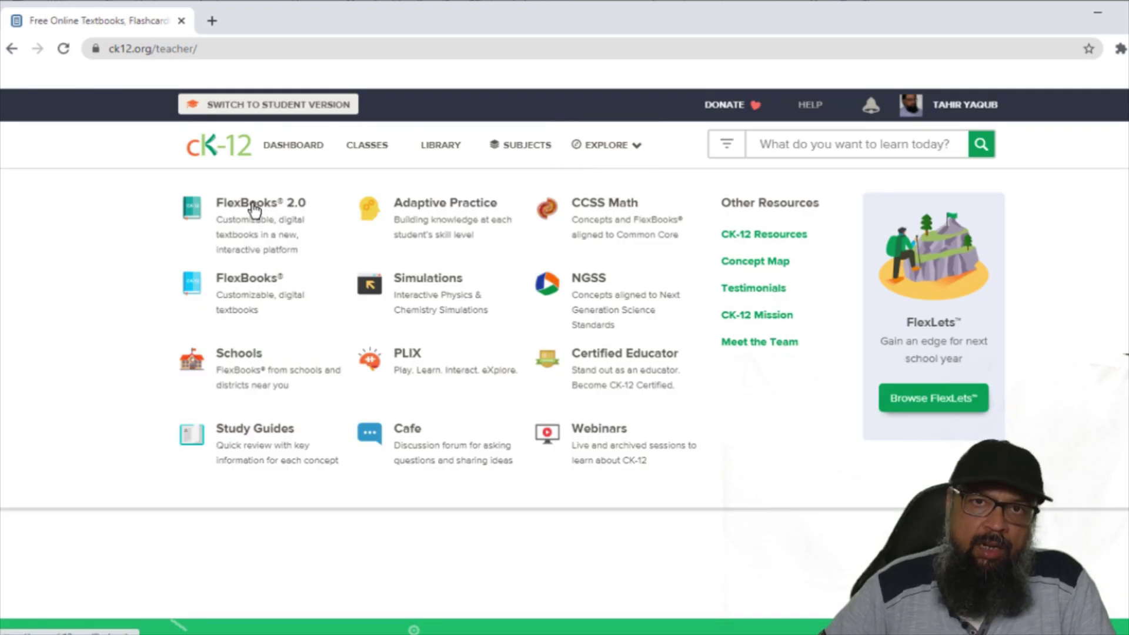
Open the PLIX series from Explore and show its Trigonometry interactives
{"action": "left_click", "coordinate": [409, 362]}
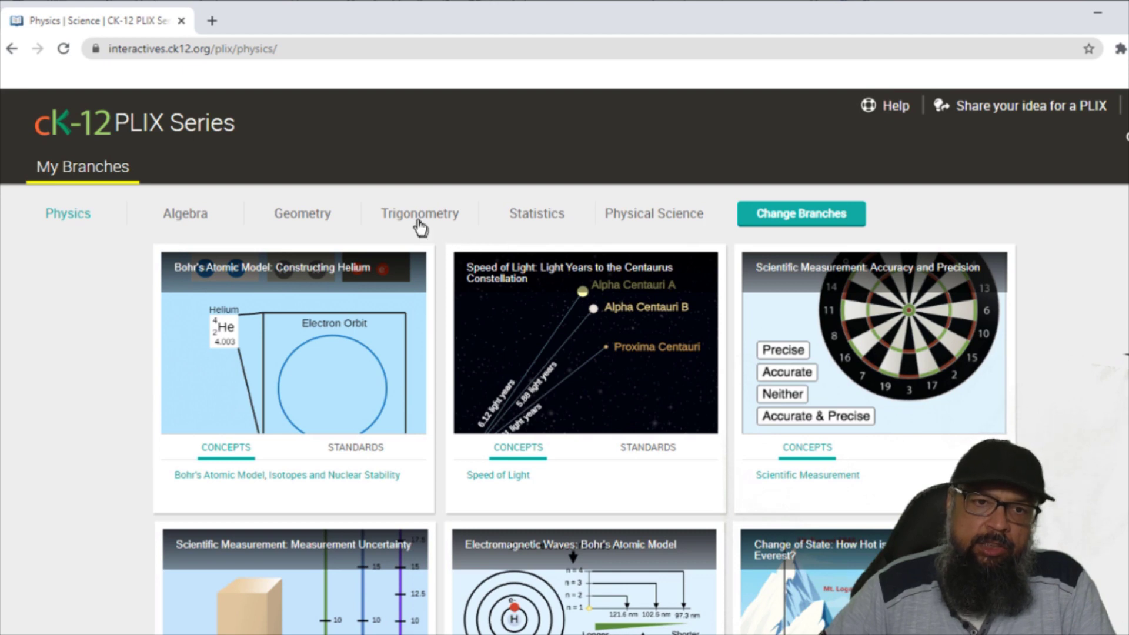
{"action": "left_click", "coordinate": [412, 215]}
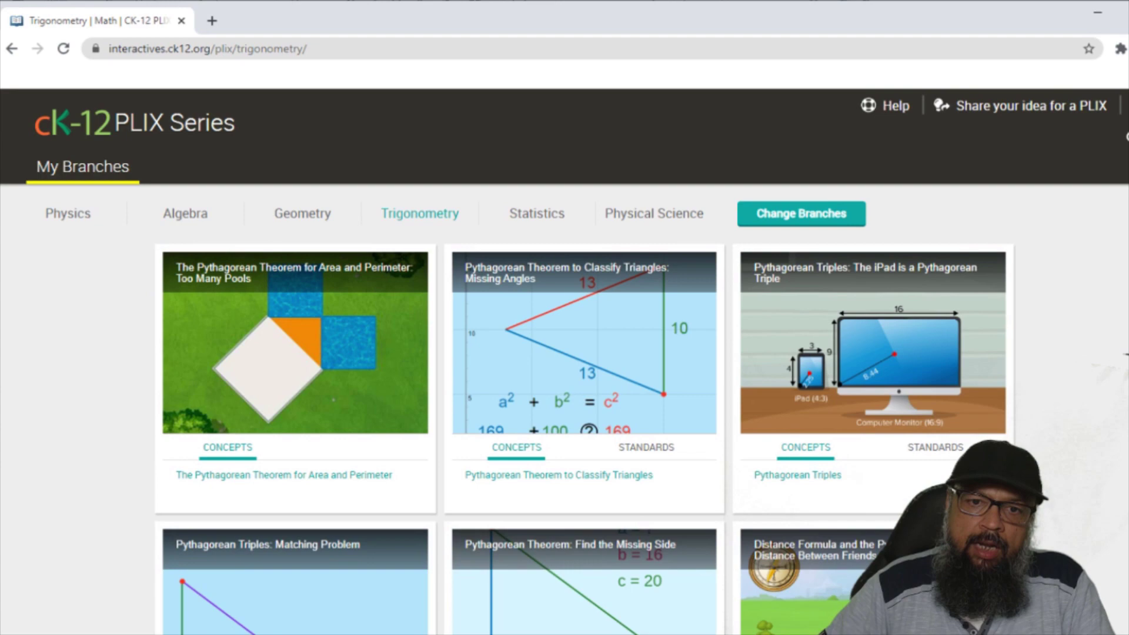
{"action": "scroll", "coordinate": [582, 423], "scroll_direction": "down", "scroll_amount": 3}
{"action": "scroll", "coordinate": [582, 423], "scroll_direction": "down", "scroll_amount": 3}
{"action": "scroll", "coordinate": [582, 423], "scroll_direction": "down", "scroll_amount": 3}
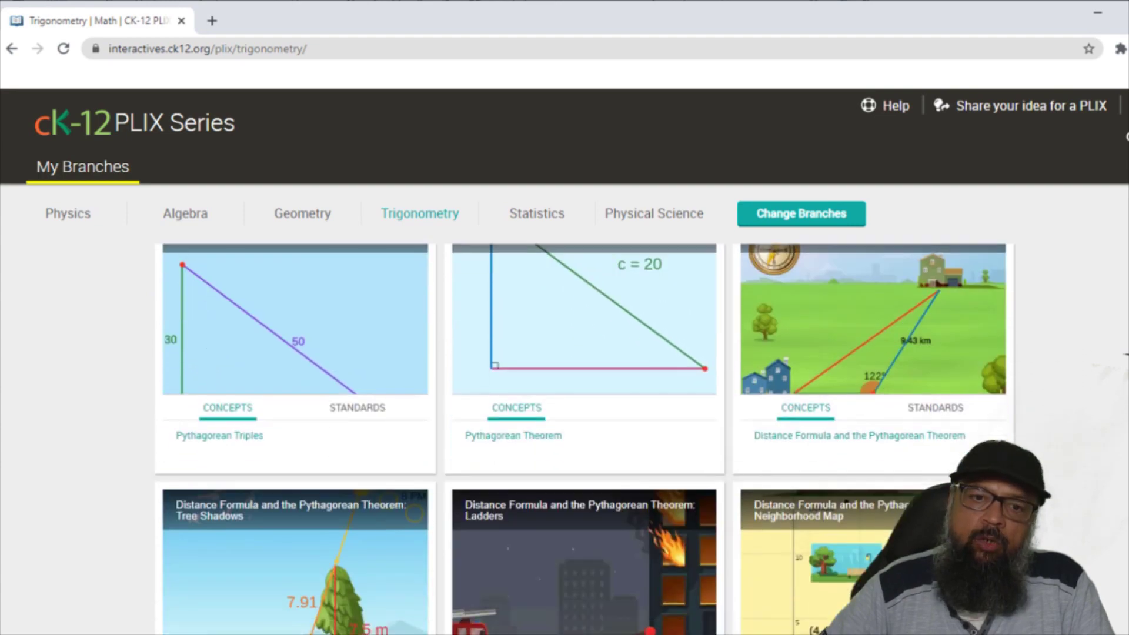
{"action": "scroll", "coordinate": [582, 423], "scroll_direction": "down", "scroll_amount": 3}
{"action": "scroll", "coordinate": [583, 424], "scroll_direction": "down", "scroll_amount": 2}
{"action": "scroll", "coordinate": [582, 424], "scroll_direction": "down", "scroll_amount": 4}
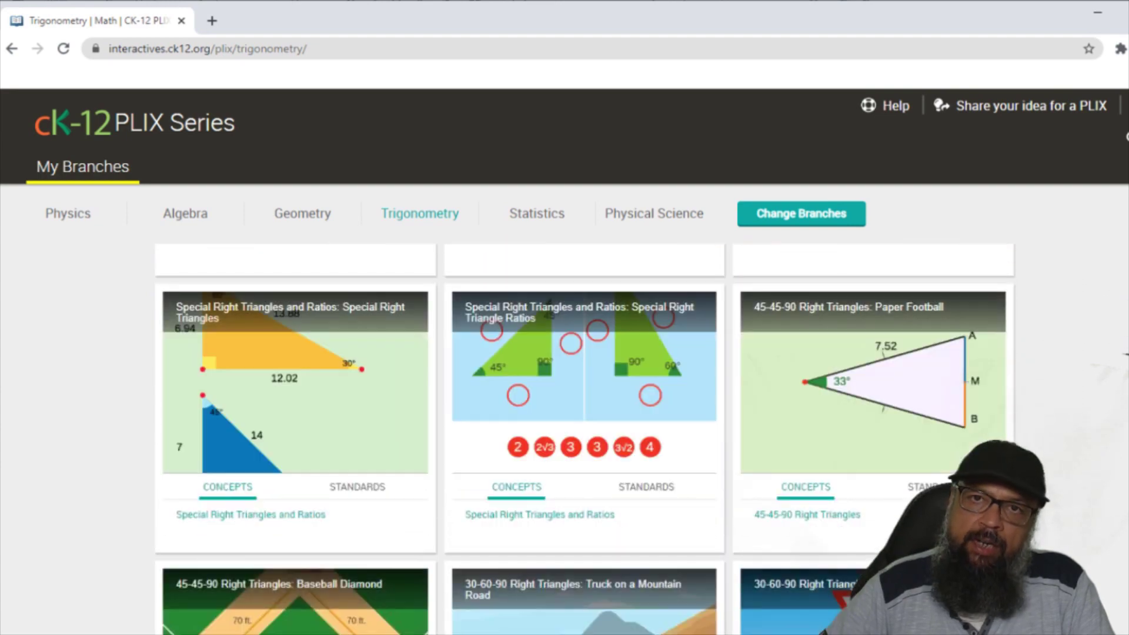
{"action": "scroll", "coordinate": [582, 424], "scroll_direction": "down", "scroll_amount": 3}
{"action": "scroll", "coordinate": [582, 424], "scroll_direction": "down", "scroll_amount": 2}
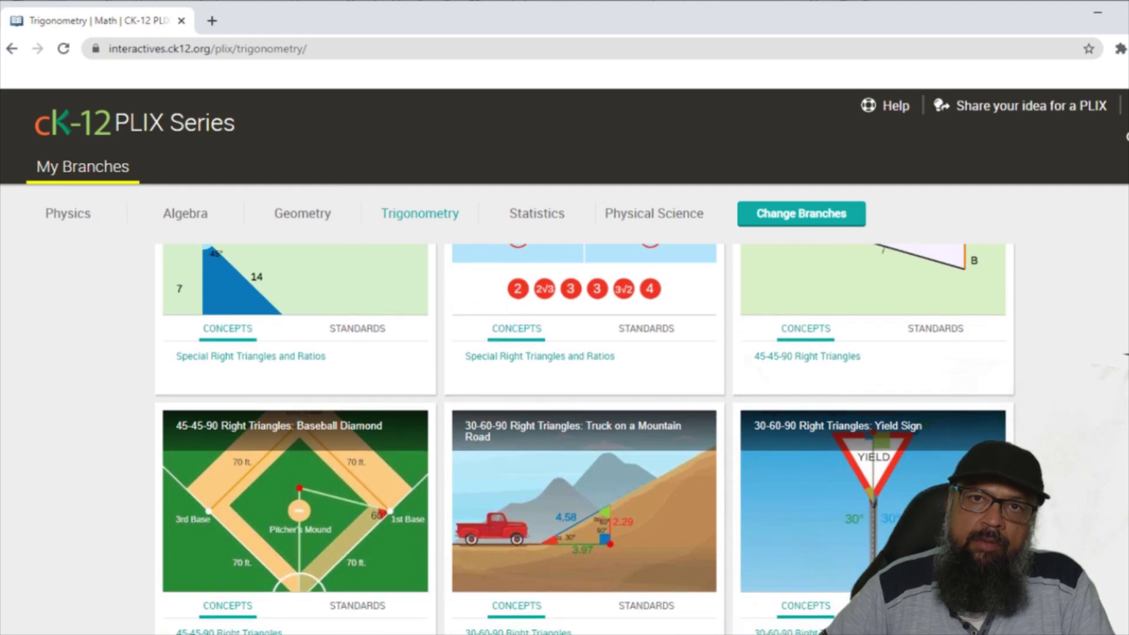
{"action": "scroll", "coordinate": [582, 423], "scroll_direction": "down", "scroll_amount": 2}
{"action": "scroll", "coordinate": [442, 462], "scroll_direction": "down", "scroll_amount": 2}
{"action": "scroll", "coordinate": [441, 461], "scroll_direction": "up", "scroll_amount": 8}
{"action": "scroll", "coordinate": [441, 461], "scroll_direction": "down", "scroll_amount": 1}
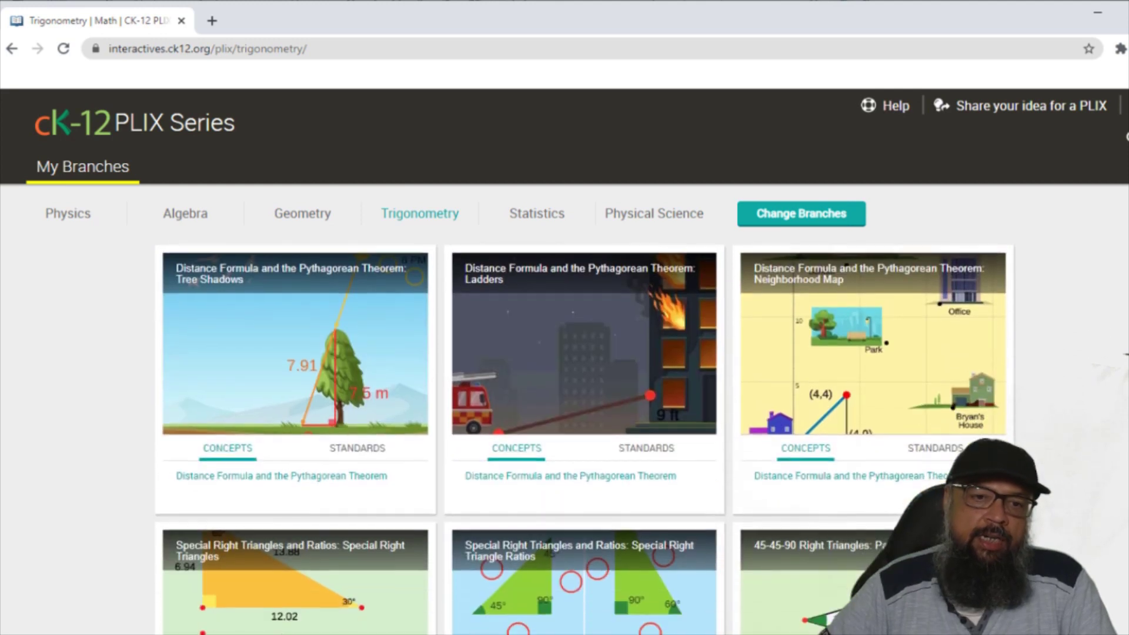
Open the Tree Shadows interactive and move the sun to 7 PM, then 8 PM
{"action": "left_click", "coordinate": [364, 392]}
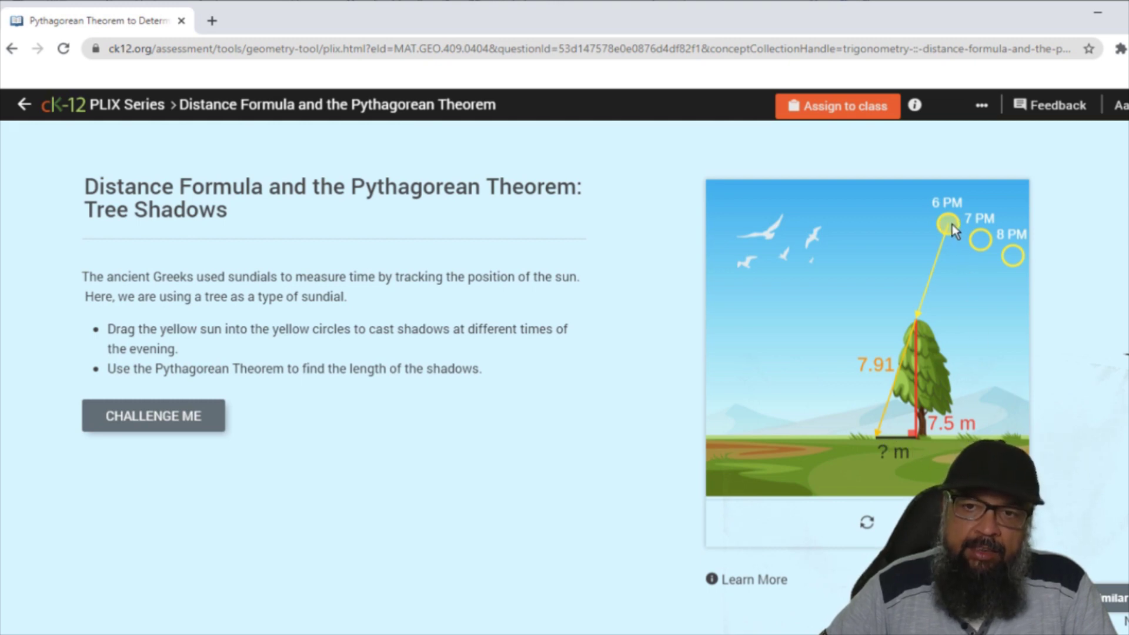
{"action": "left_click_drag", "start_coordinate": [951, 224], "coordinate": [983, 247]}
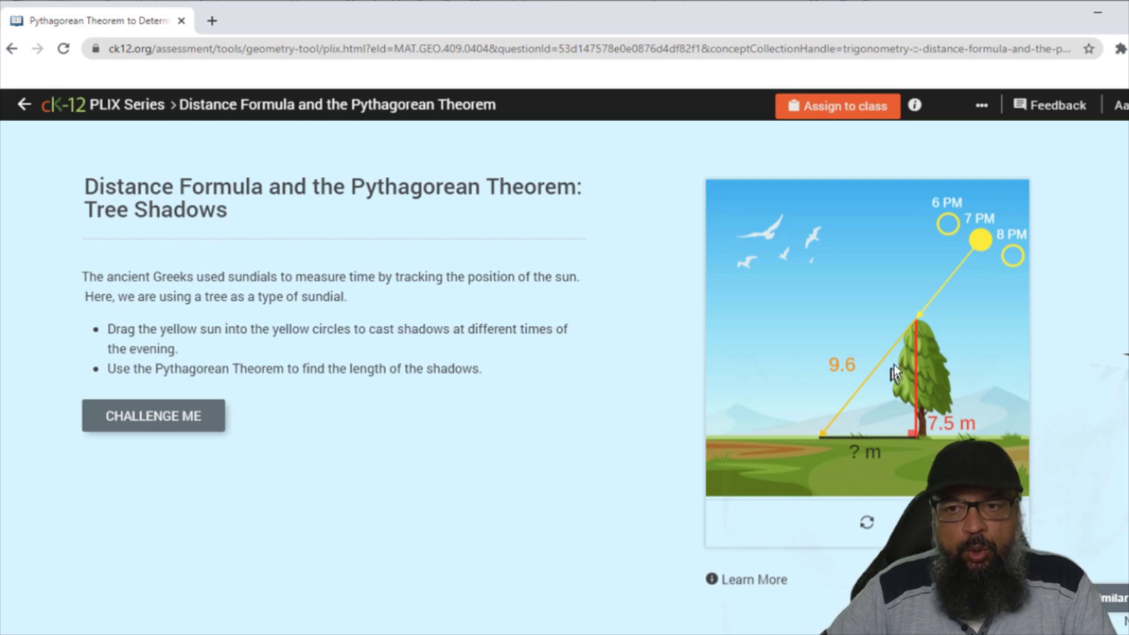
{"action": "left_click_drag", "start_coordinate": [981, 241], "coordinate": [1012, 255]}
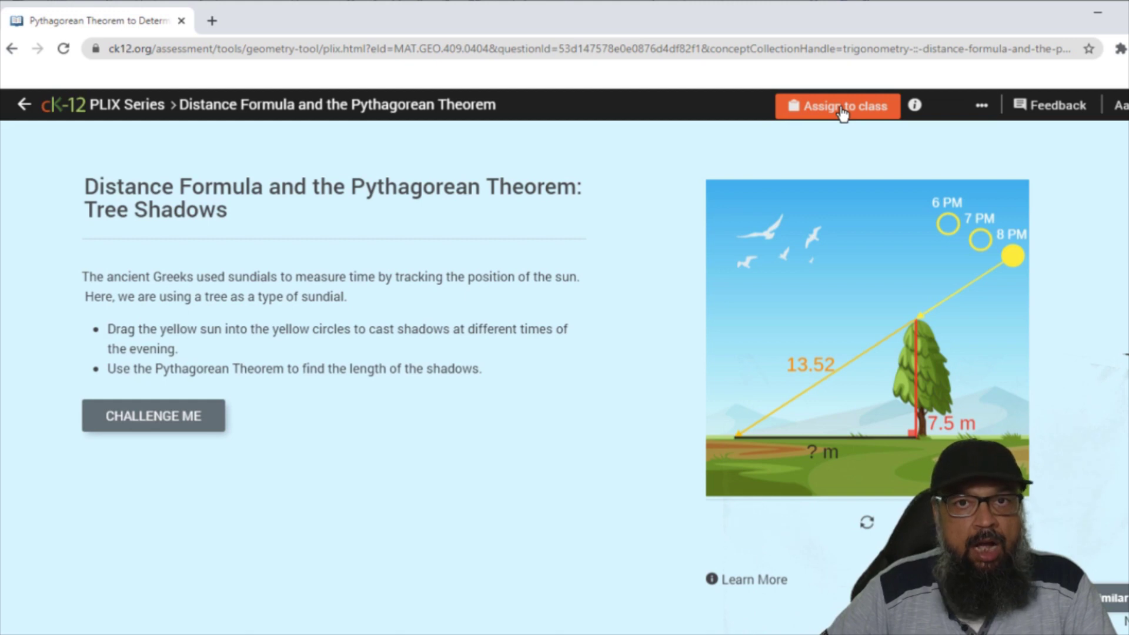
From the CK-12 home, open Physics Simulations and then the Angular Speed Simulation
{"action": "left_click", "coordinate": [60, 107]}
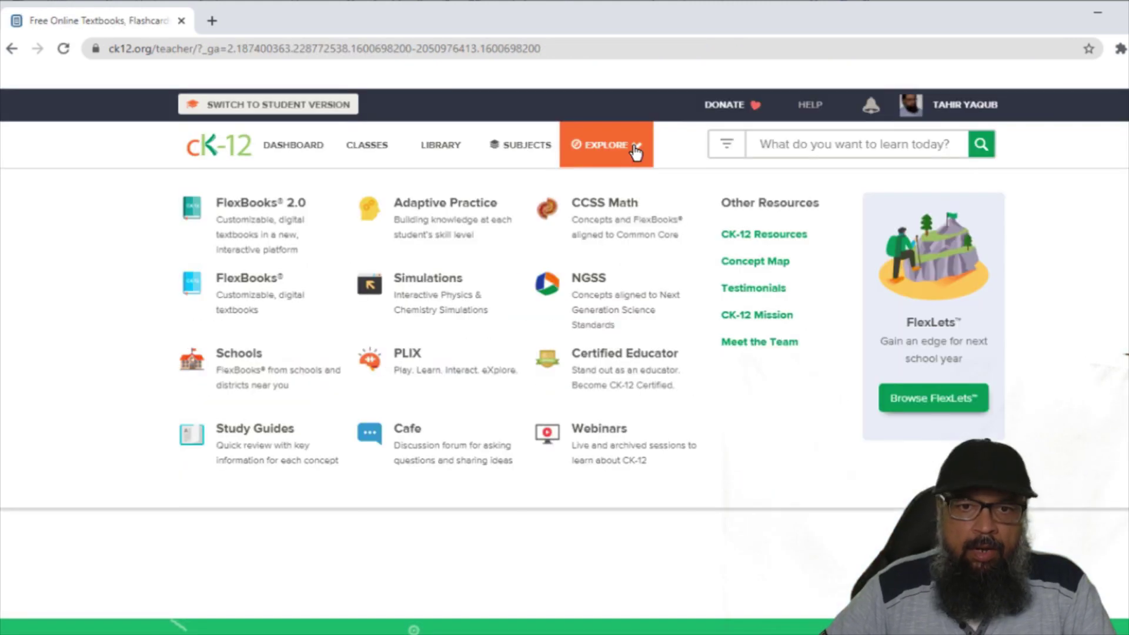
{"action": "left_click", "coordinate": [442, 281]}
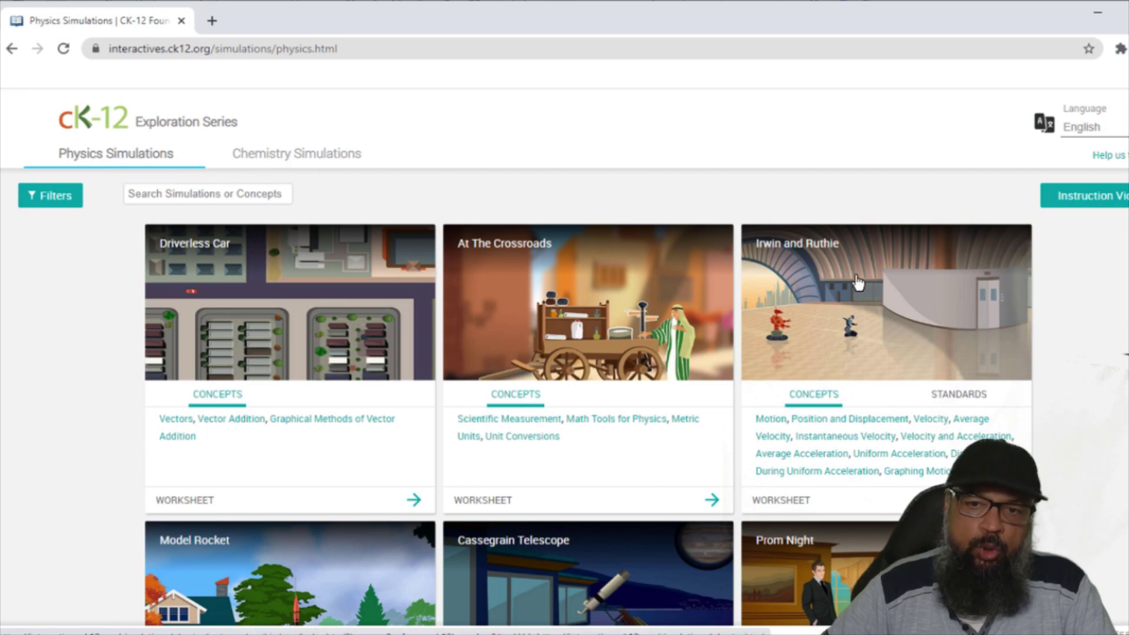
{"action": "scroll", "coordinate": [858, 281], "scroll_direction": "down", "scroll_amount": 3}
{"action": "scroll", "coordinate": [858, 280], "scroll_direction": "down", "scroll_amount": 3}
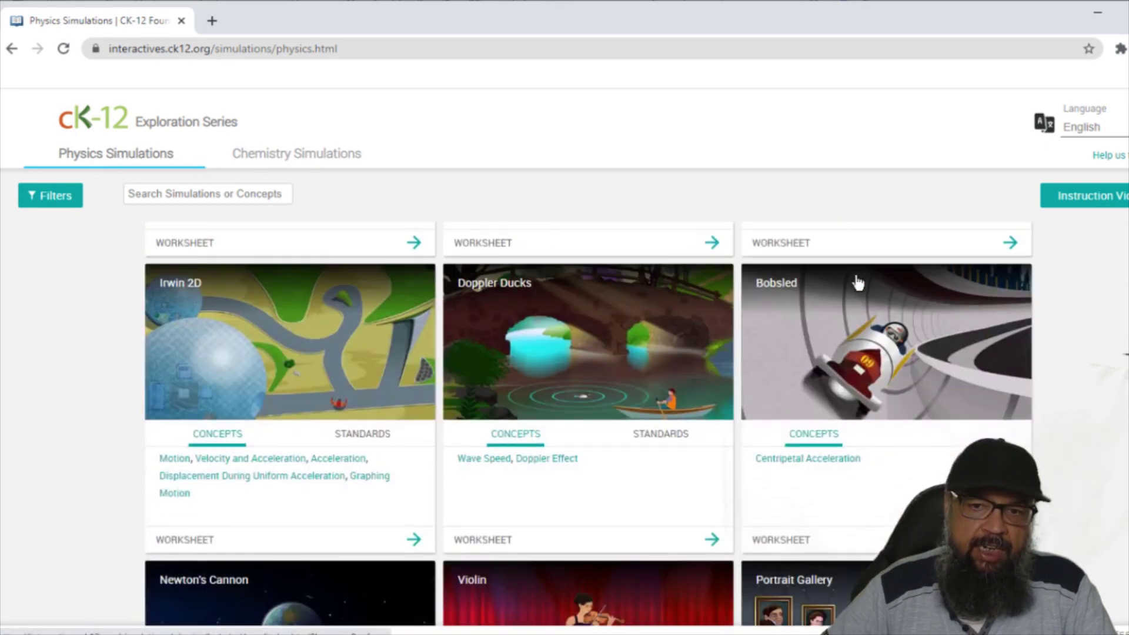
{"action": "scroll", "coordinate": [858, 281], "scroll_direction": "down", "scroll_amount": 3}
{"action": "scroll", "coordinate": [858, 281], "scroll_direction": "down", "scroll_amount": 3}
{"action": "scroll", "coordinate": [859, 281], "scroll_direction": "down", "scroll_amount": 4}
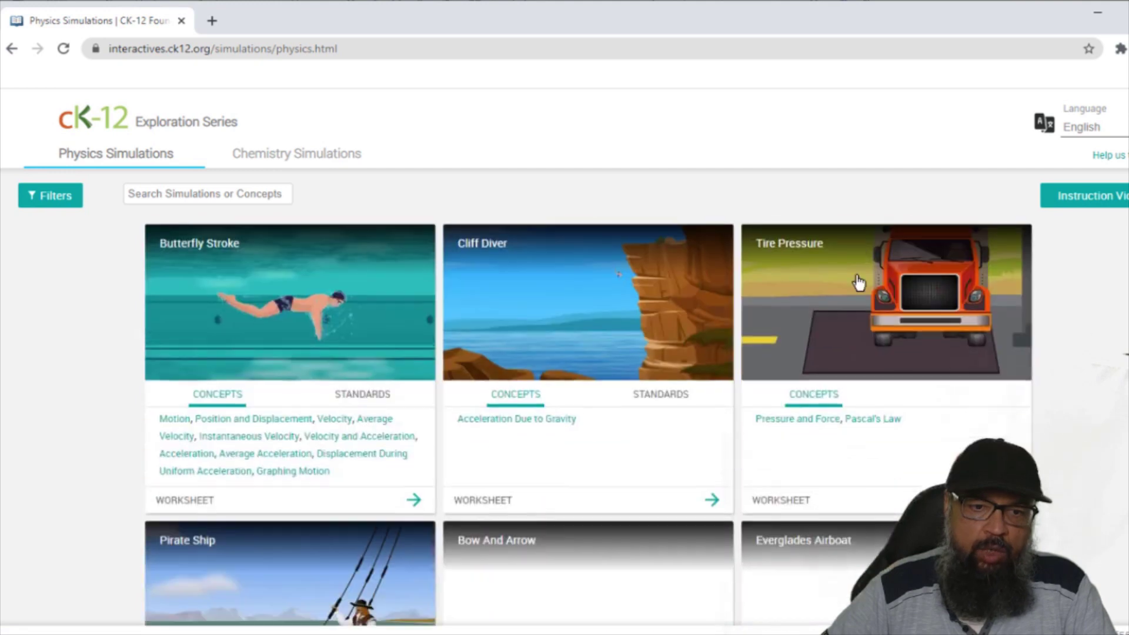
{"action": "scroll", "coordinate": [858, 281], "scroll_direction": "down", "scroll_amount": 4}
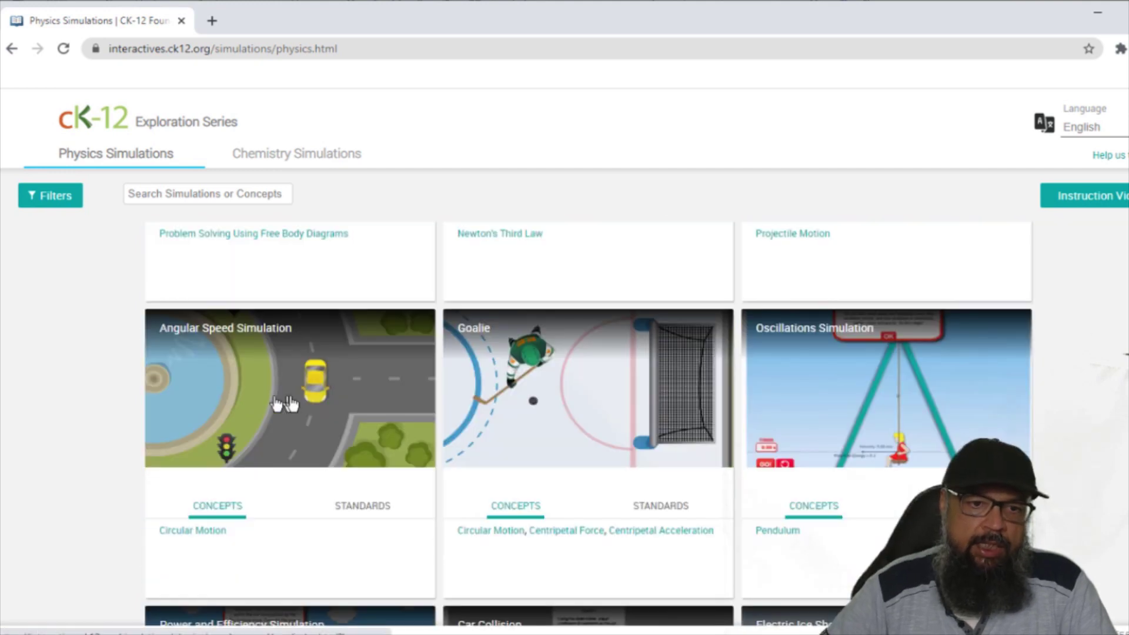
{"action": "left_click", "coordinate": [314, 393]}
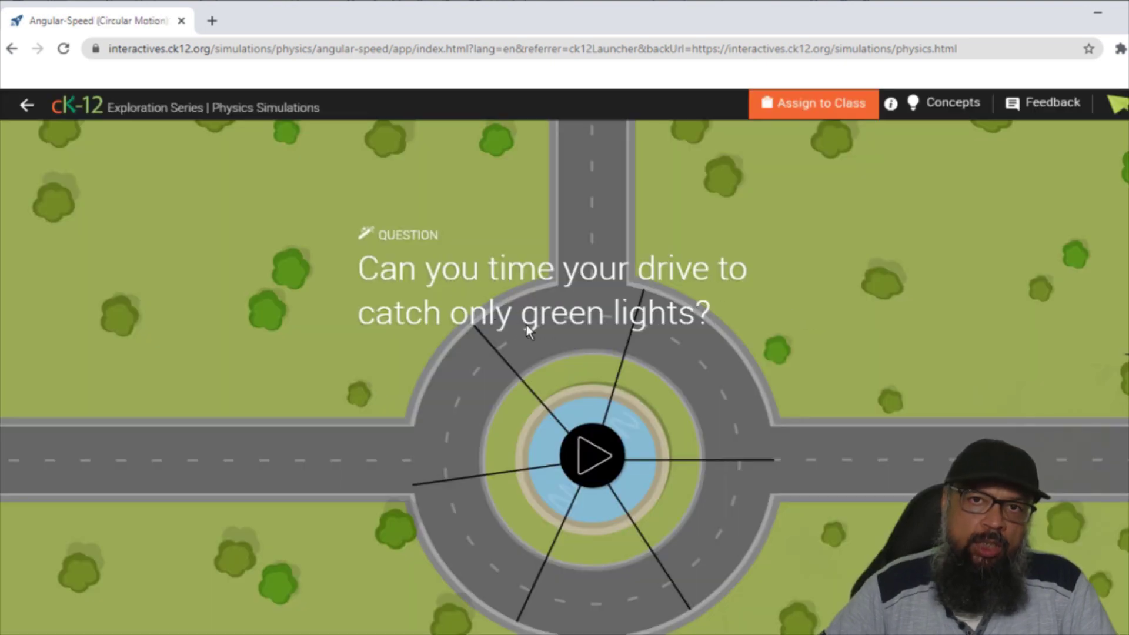
Start the green-lights roundabout challenge from the simulation's start screen
{"action": "left_click", "coordinate": [596, 461]}
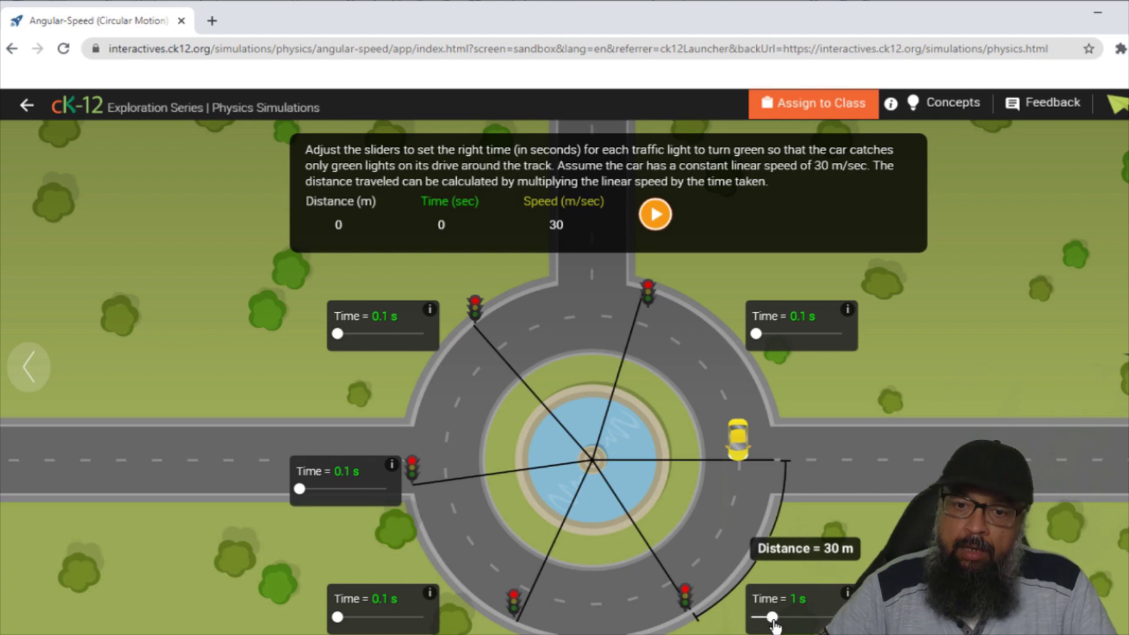
Set the five lights to turn green at 1–5 s, run the car, and exit
{"action": "left_click_drag", "start_coordinate": [755, 617], "coordinate": [774, 622]}
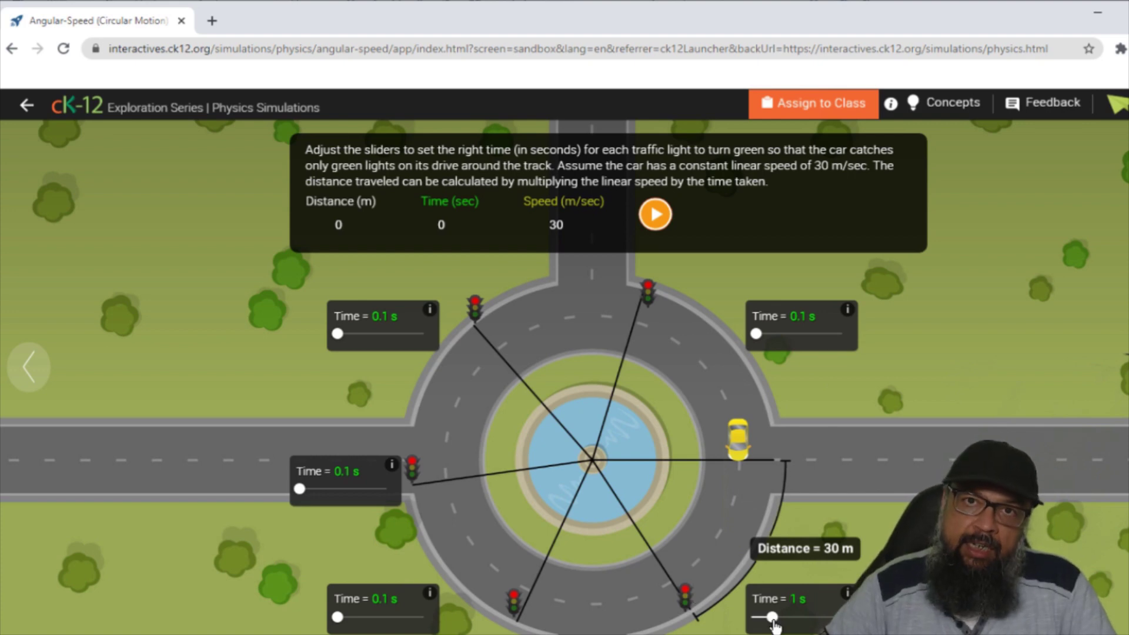
{"action": "left_click", "coordinate": [657, 216]}
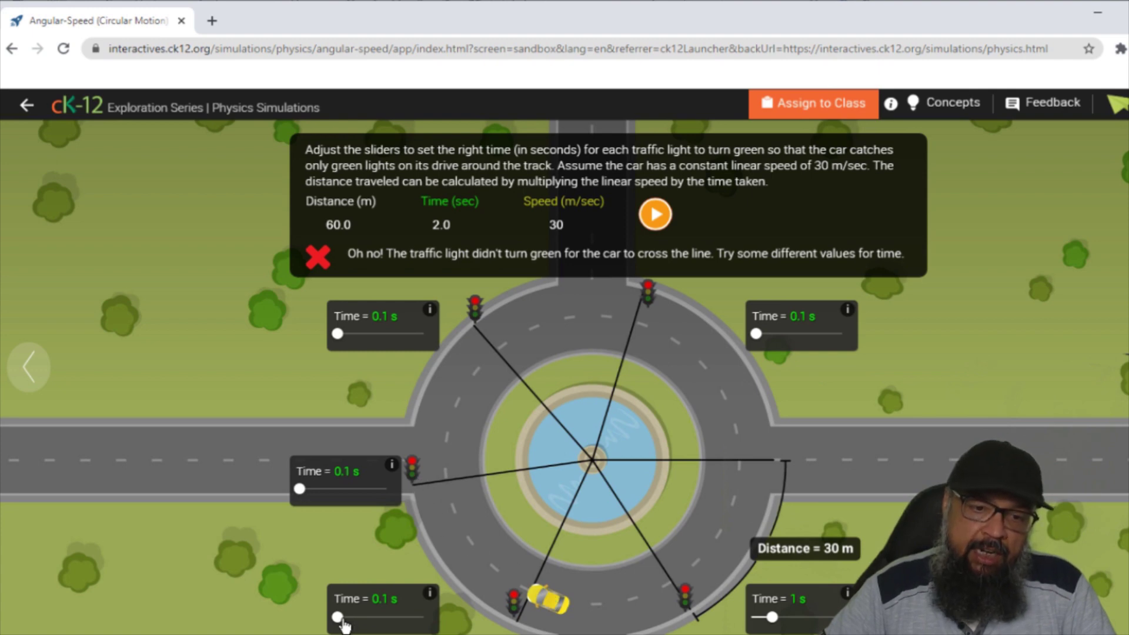
{"action": "left_click_drag", "start_coordinate": [340, 618], "coordinate": [370, 617]}
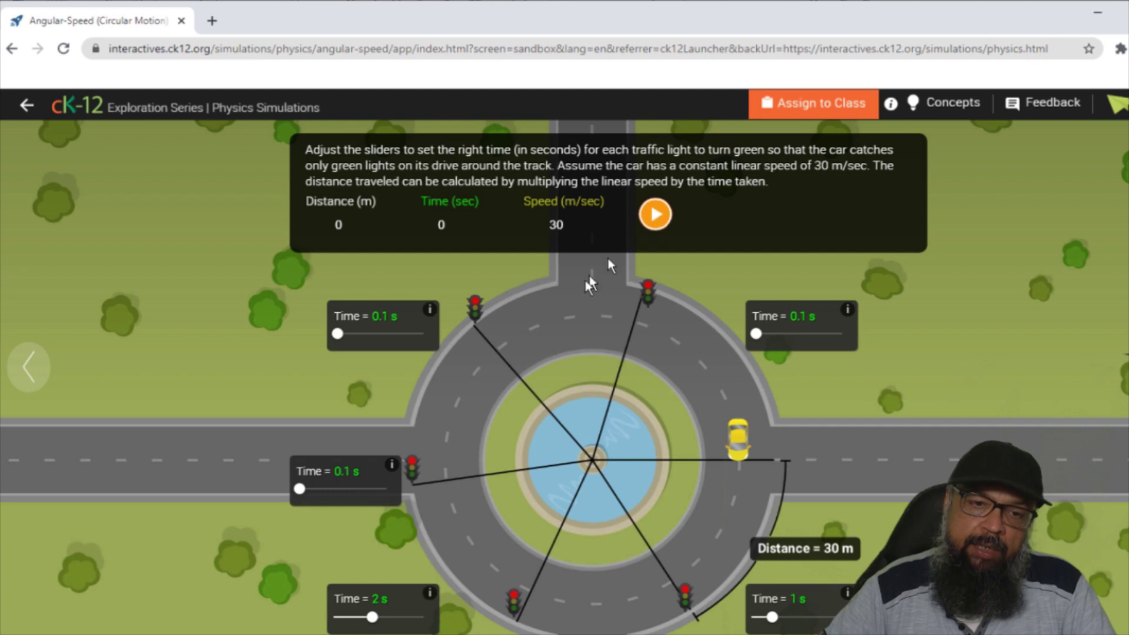
{"action": "left_click_drag", "start_coordinate": [300, 489], "coordinate": [353, 489]}
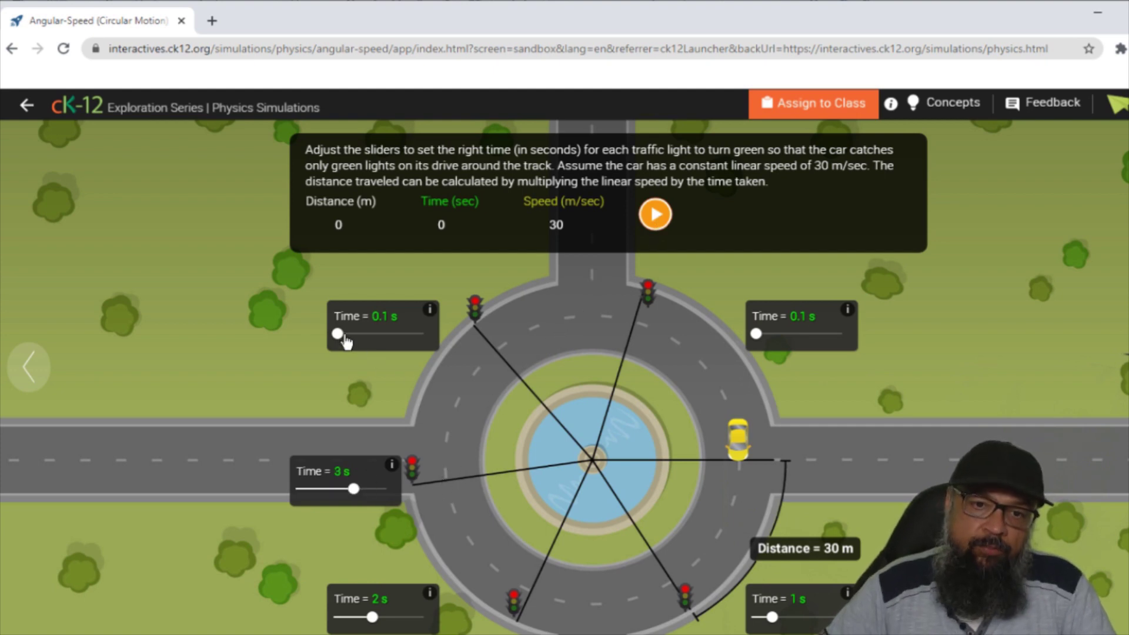
{"action": "left_click_drag", "start_coordinate": [339, 333], "coordinate": [410, 333]}
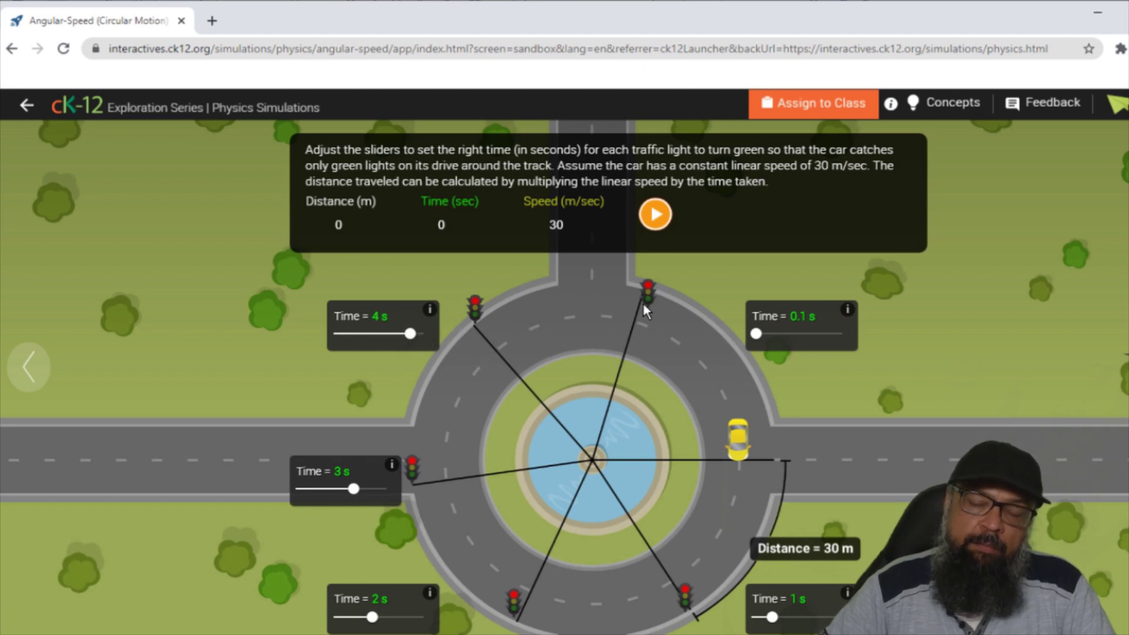
{"action": "left_click_drag", "start_coordinate": [758, 335], "coordinate": [847, 334]}
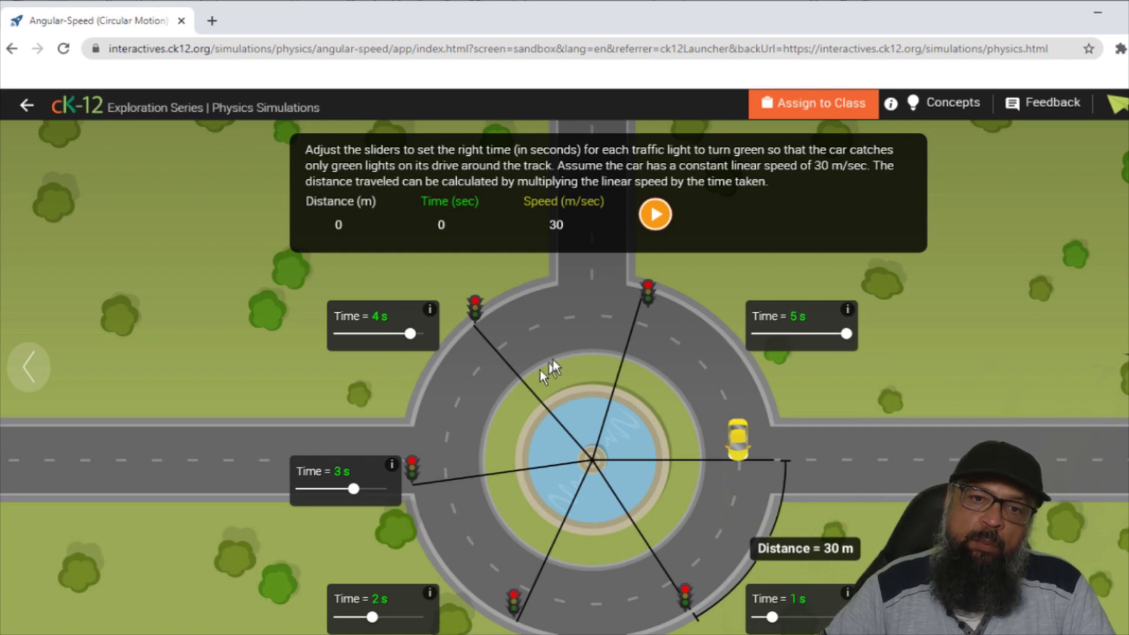
{"action": "left_click", "coordinate": [655, 214]}
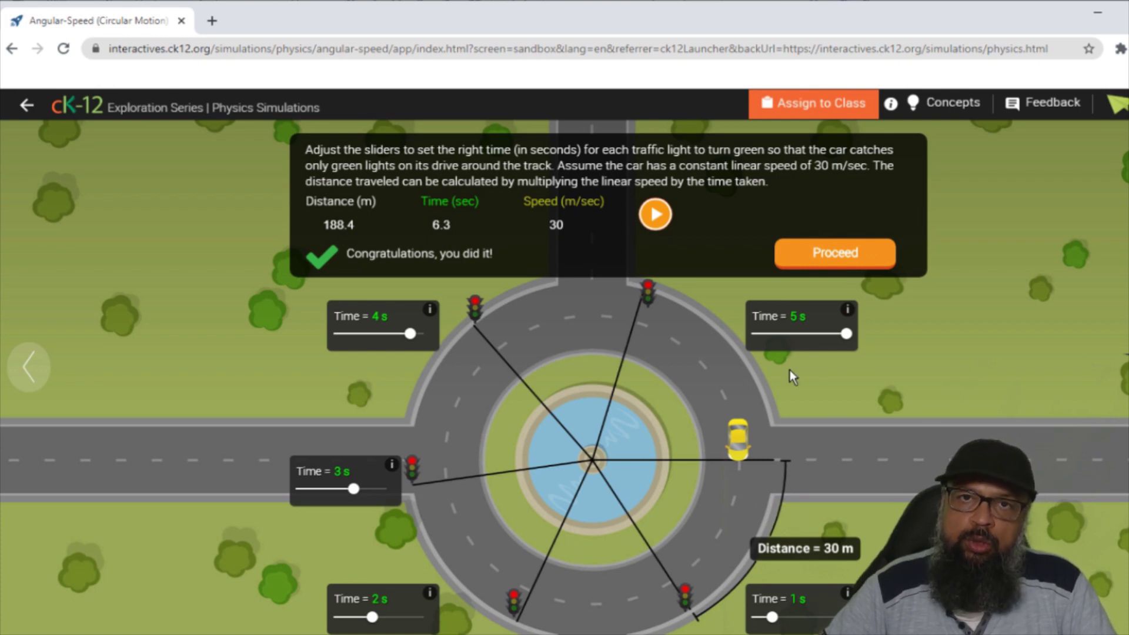
{"action": "left_click", "coordinate": [27, 106]}
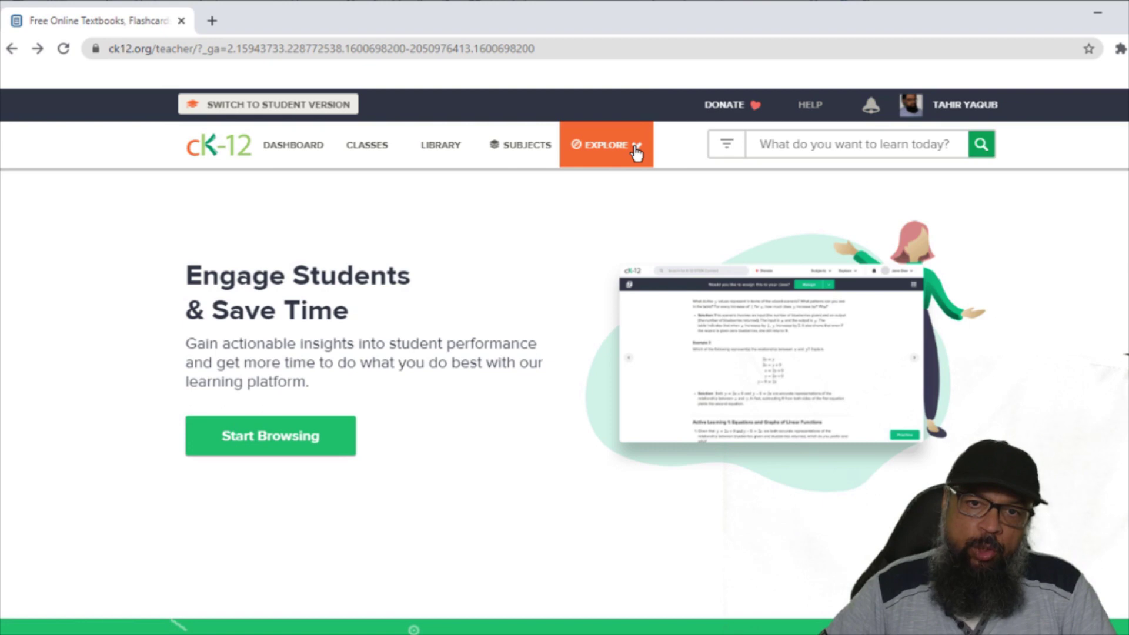
Open the Multi-Step Equations: Linear Equations Study Guide from Explore's Study Guides
{"action": "left_click", "coordinate": [636, 151]}
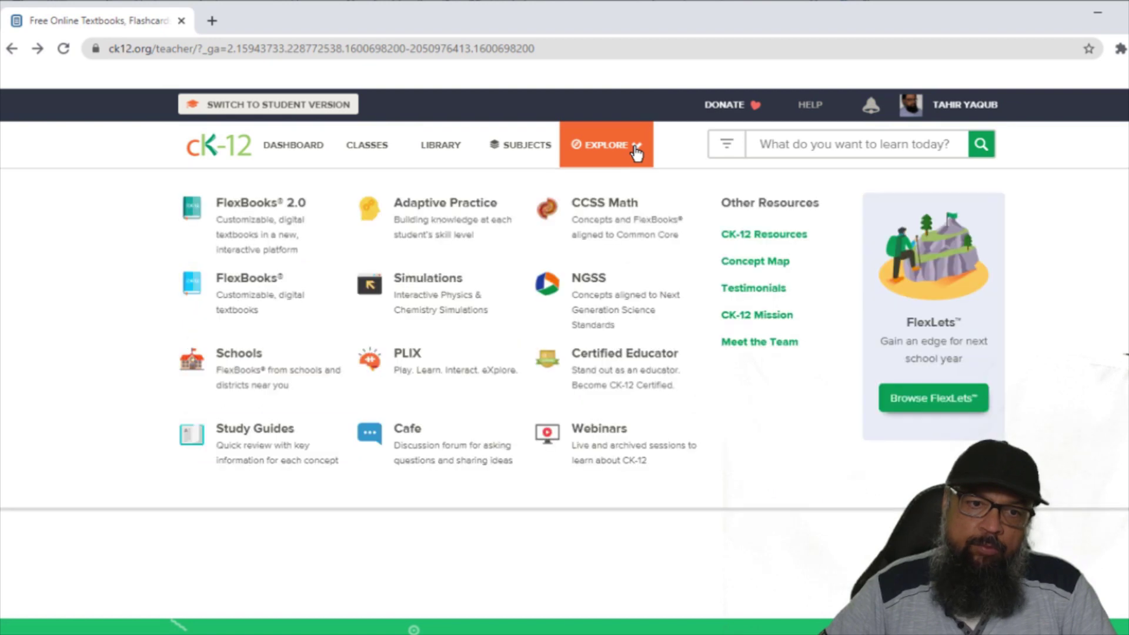
{"action": "left_click", "coordinate": [265, 436]}
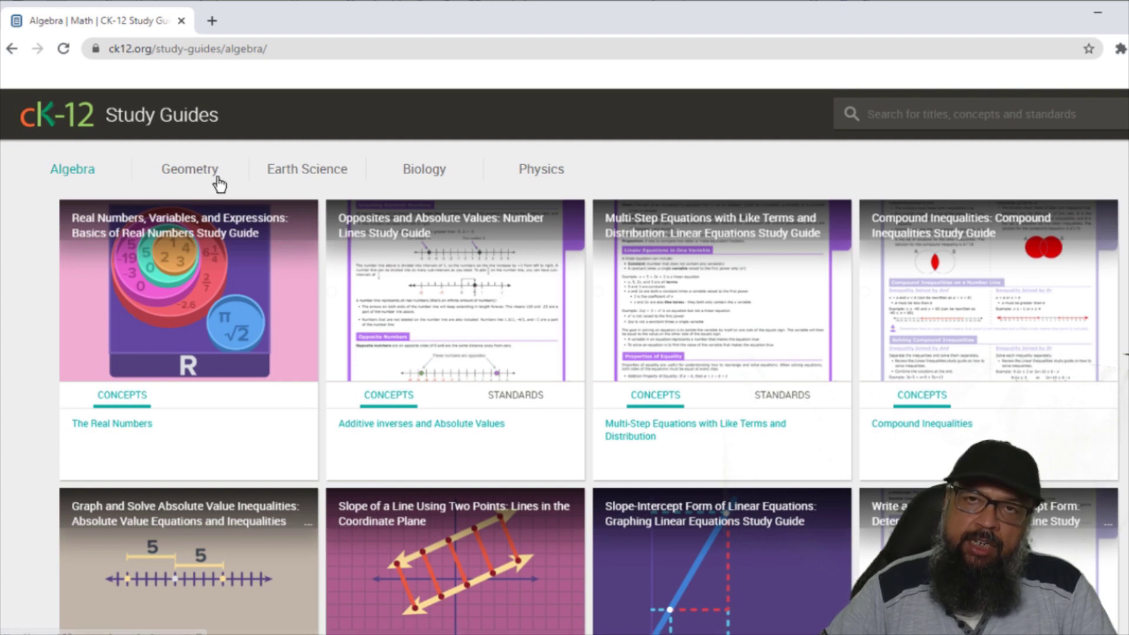
{"action": "scroll", "coordinate": [925, 352], "scroll_direction": "down", "scroll_amount": 2}
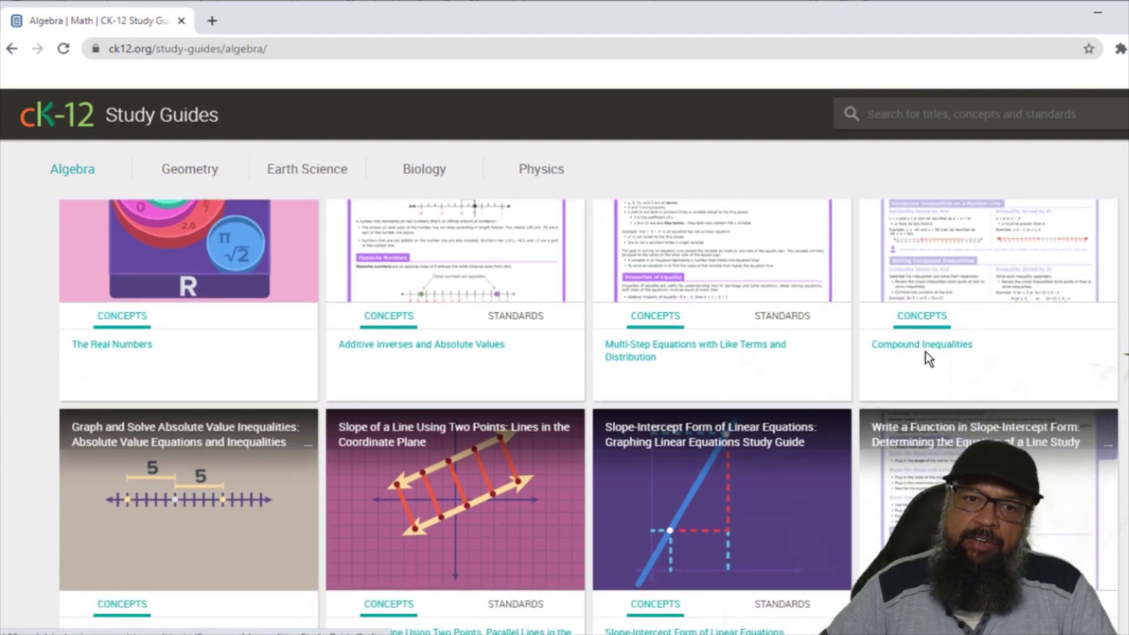
{"action": "scroll", "coordinate": [924, 352], "scroll_direction": "down", "scroll_amount": 2}
{"action": "scroll", "coordinate": [924, 352], "scroll_direction": "up", "scroll_amount": 4}
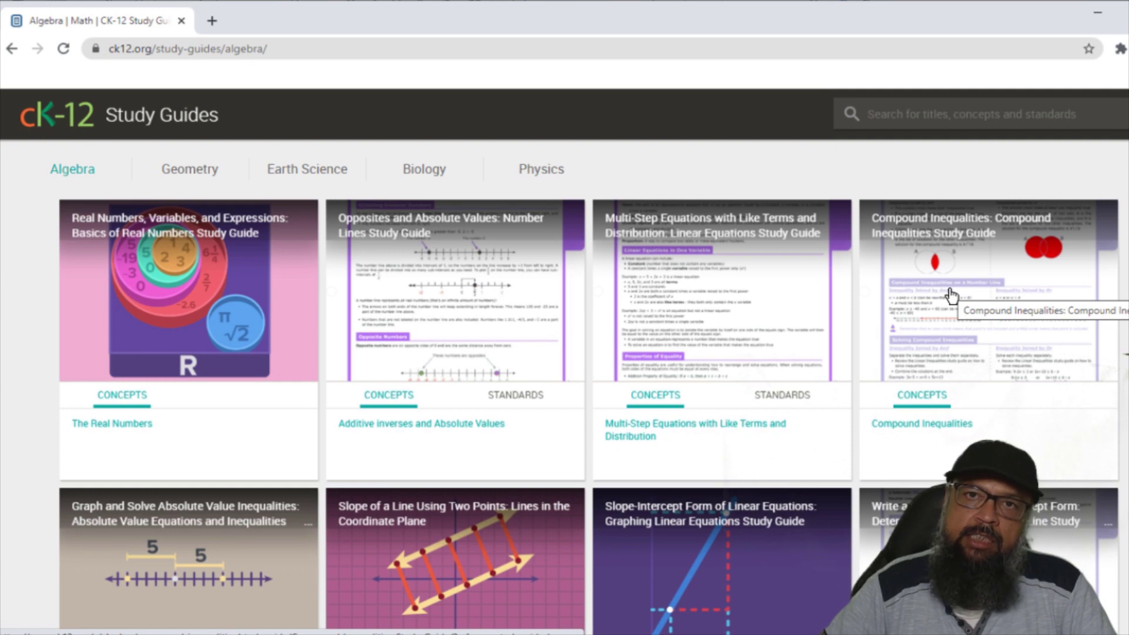
{"action": "left_click", "coordinate": [722, 318]}
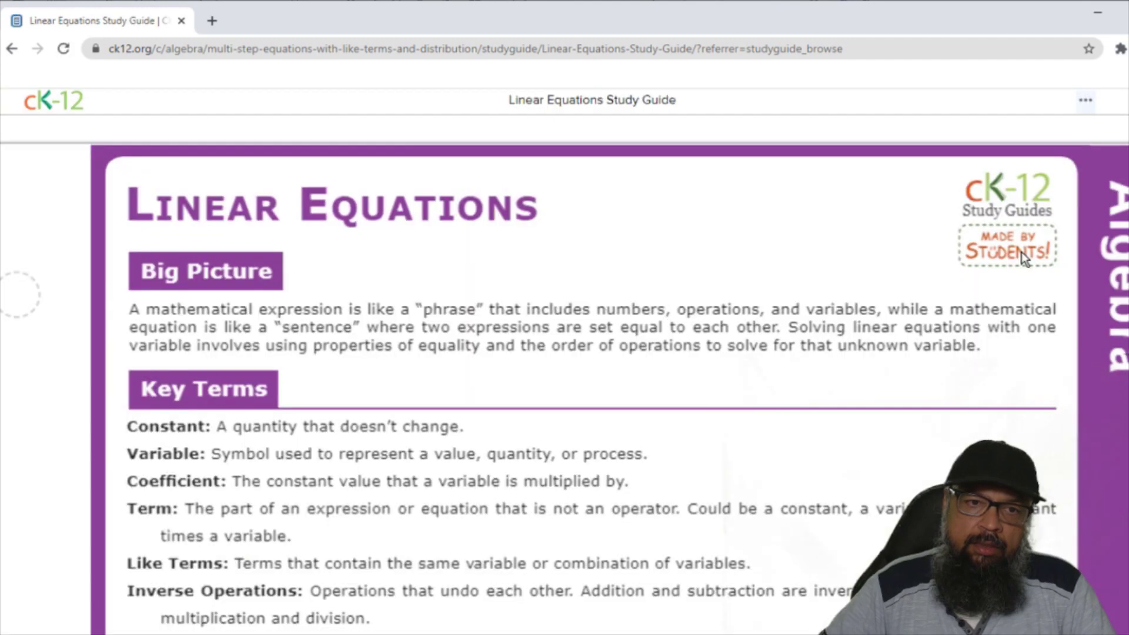
{"action": "scroll", "coordinate": [1022, 251], "scroll_direction": "down", "scroll_amount": 3}
{"action": "scroll", "coordinate": [1021, 252], "scroll_direction": "down", "scroll_amount": 4}
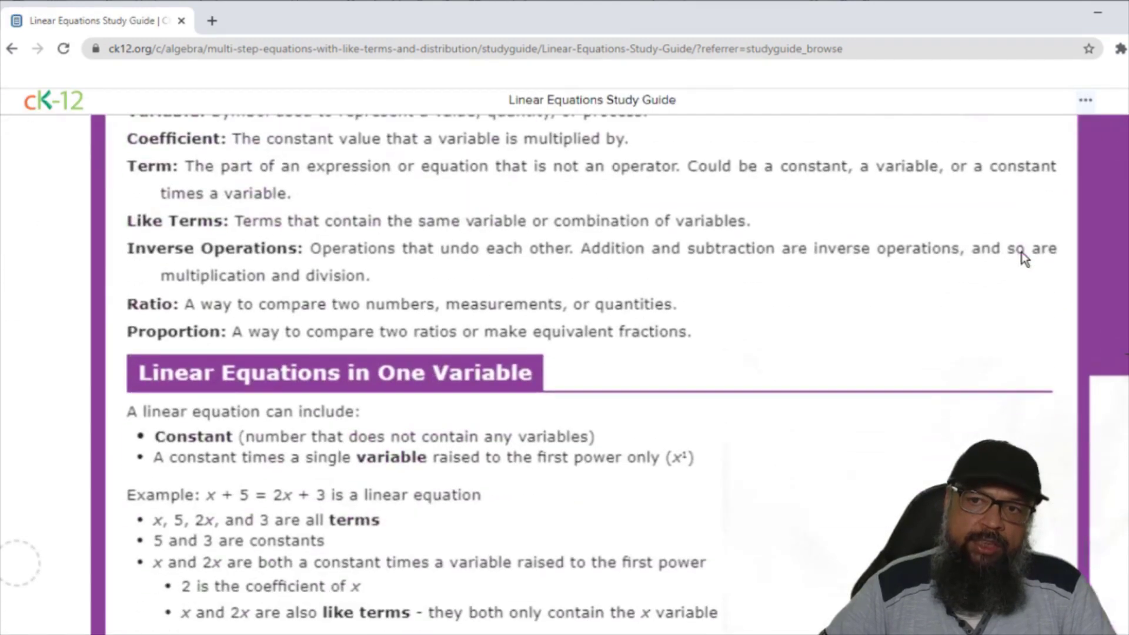
{"action": "scroll", "coordinate": [1021, 251], "scroll_direction": "down", "scroll_amount": 3}
{"action": "scroll", "coordinate": [1021, 251], "scroll_direction": "down", "scroll_amount": 3}
{"action": "scroll", "coordinate": [1021, 251], "scroll_direction": "down", "scroll_amount": 3}
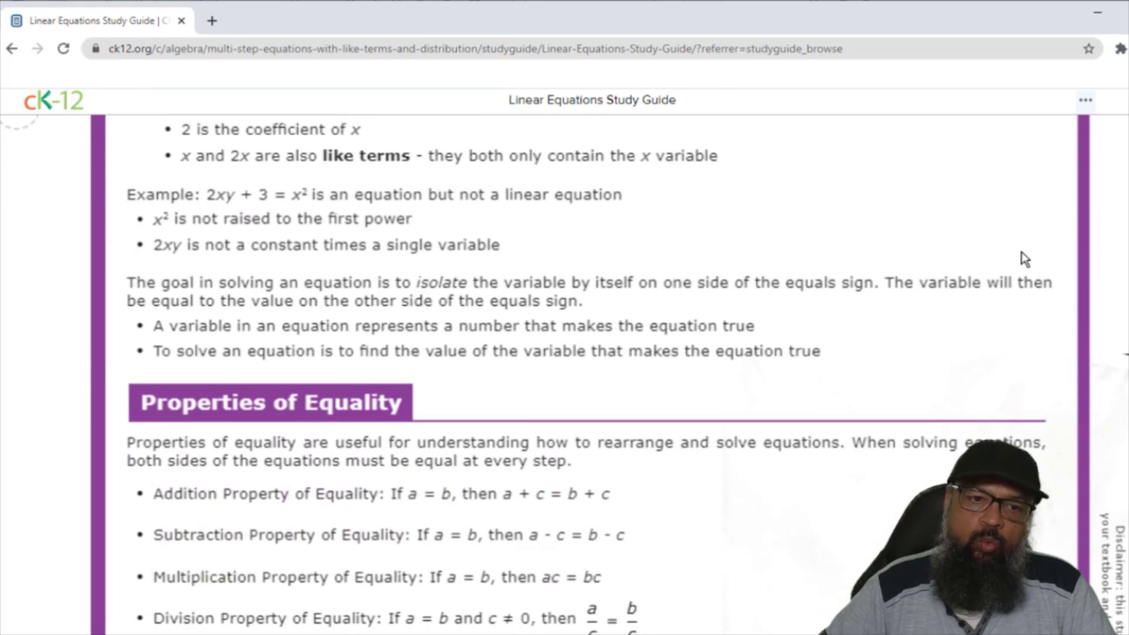
{"action": "scroll", "coordinate": [1022, 252], "scroll_direction": "down", "scroll_amount": 3}
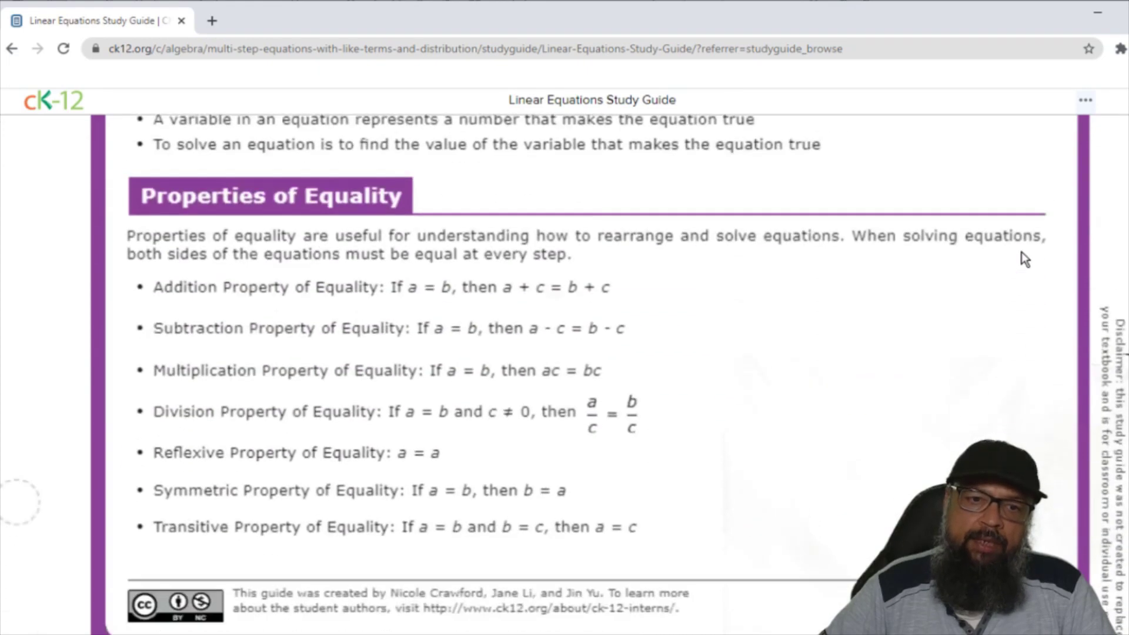
{"action": "scroll", "coordinate": [1021, 251], "scroll_direction": "down", "scroll_amount": 3}
{"action": "scroll", "coordinate": [1022, 252], "scroll_direction": "down", "scroll_amount": 5}
{"action": "scroll", "coordinate": [1021, 252], "scroll_direction": "down", "scroll_amount": 4}
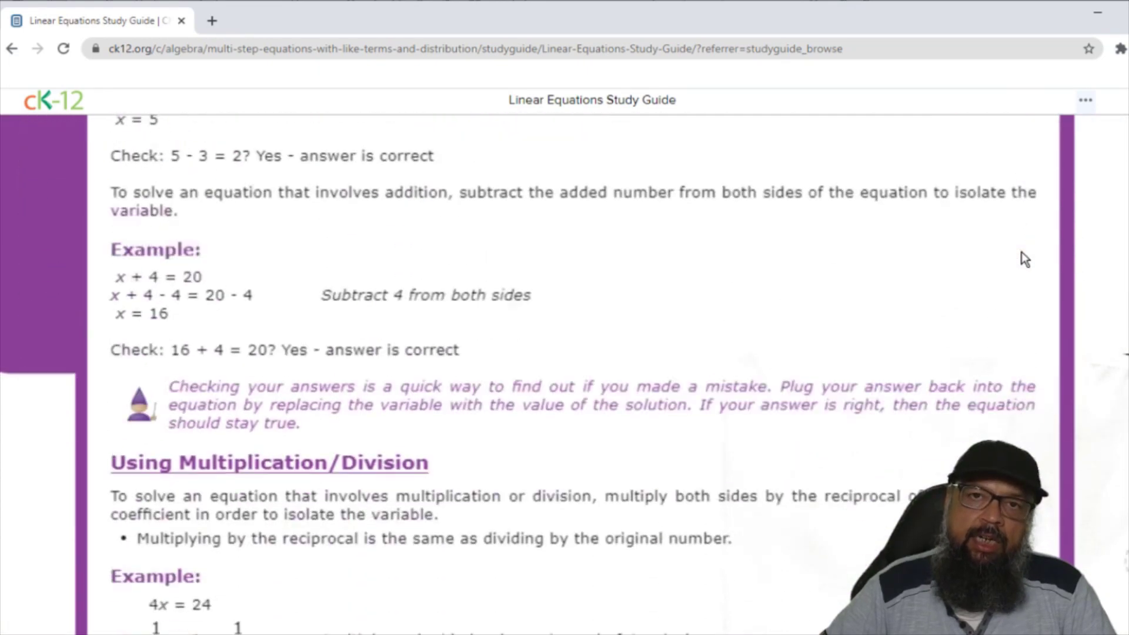
{"action": "scroll", "coordinate": [1021, 251], "scroll_direction": "down", "scroll_amount": 3}
{"action": "scroll", "coordinate": [1021, 252], "scroll_direction": "up", "scroll_amount": 1}
{"action": "scroll", "coordinate": [1021, 252], "scroll_direction": "down", "scroll_amount": 8}
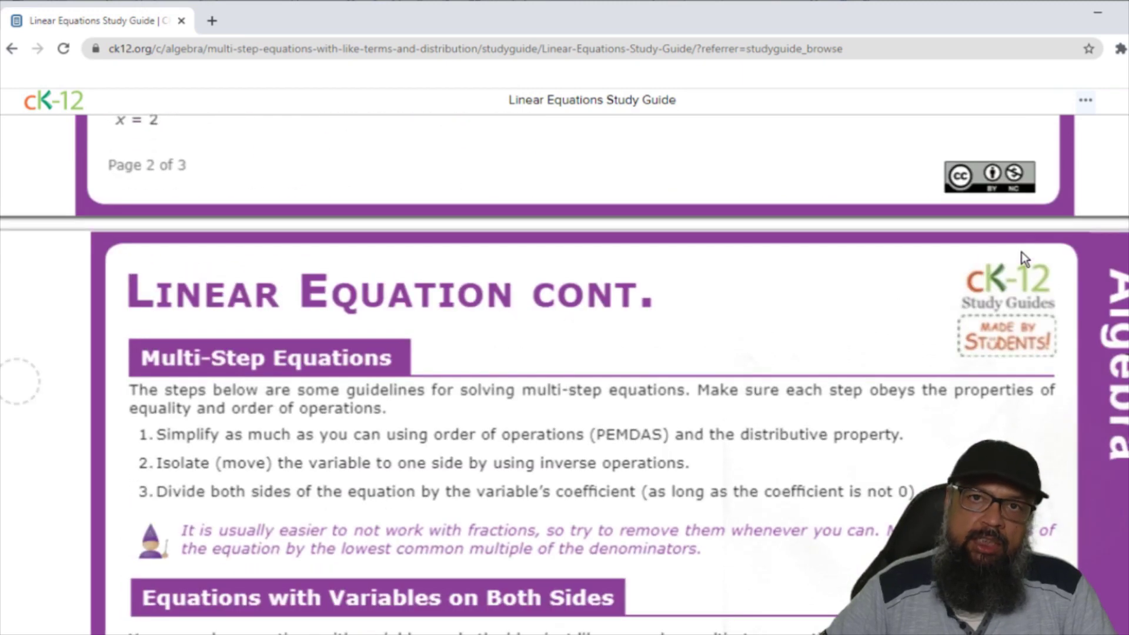
{"action": "scroll", "coordinate": [1021, 252], "scroll_direction": "down", "scroll_amount": 2}
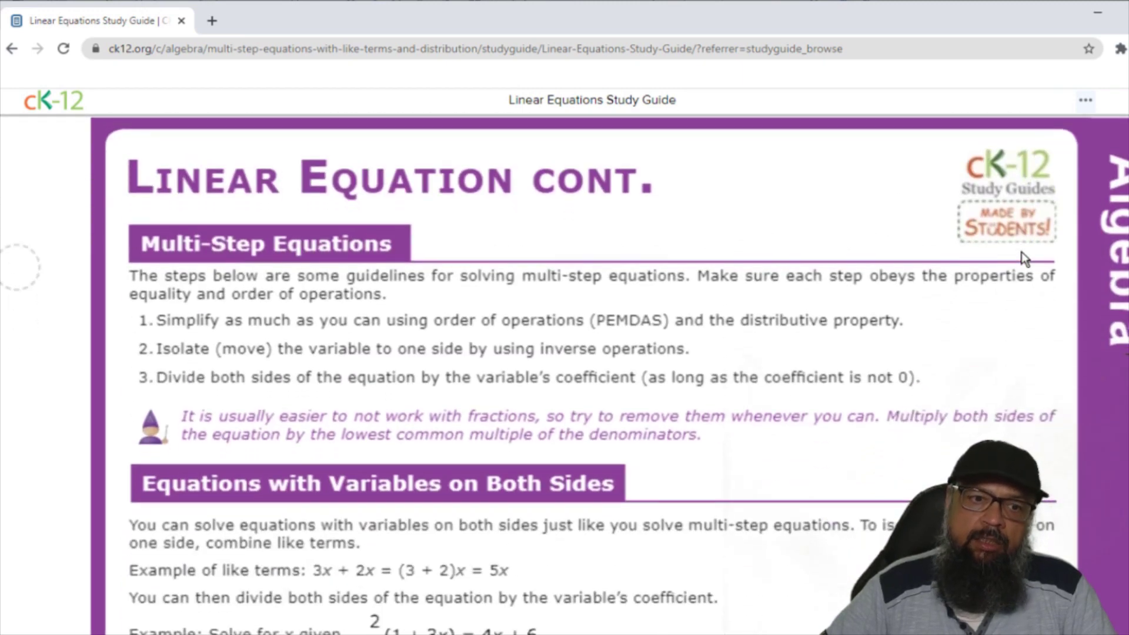
{"action": "scroll", "coordinate": [1023, 257], "scroll_direction": "down", "scroll_amount": 4}
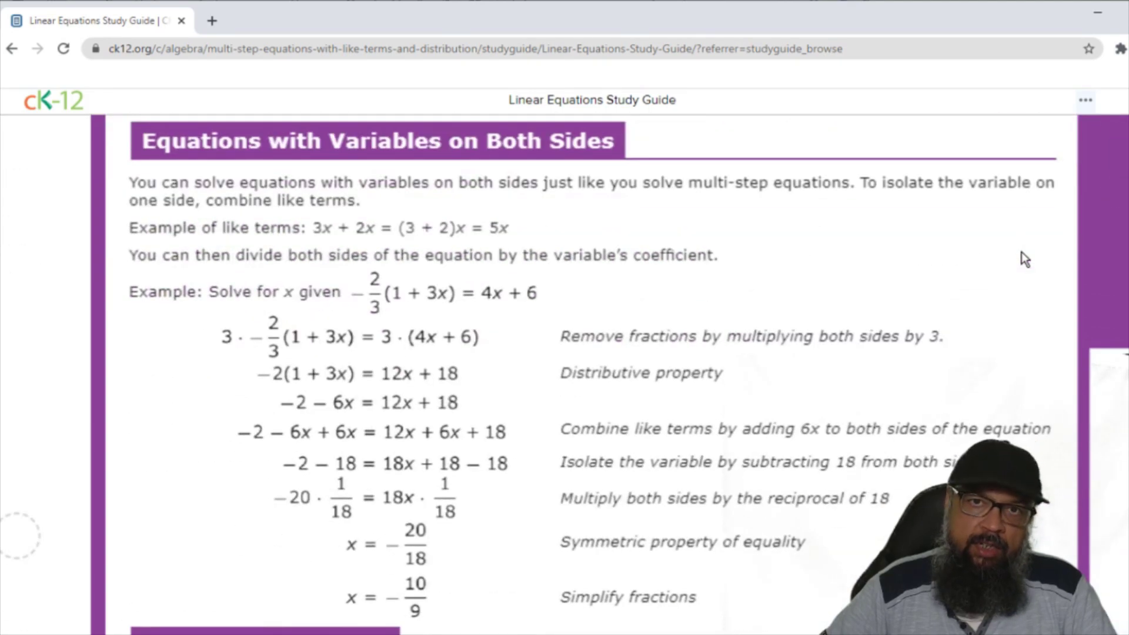
{"action": "scroll", "coordinate": [1022, 251], "scroll_direction": "down", "scroll_amount": 2}
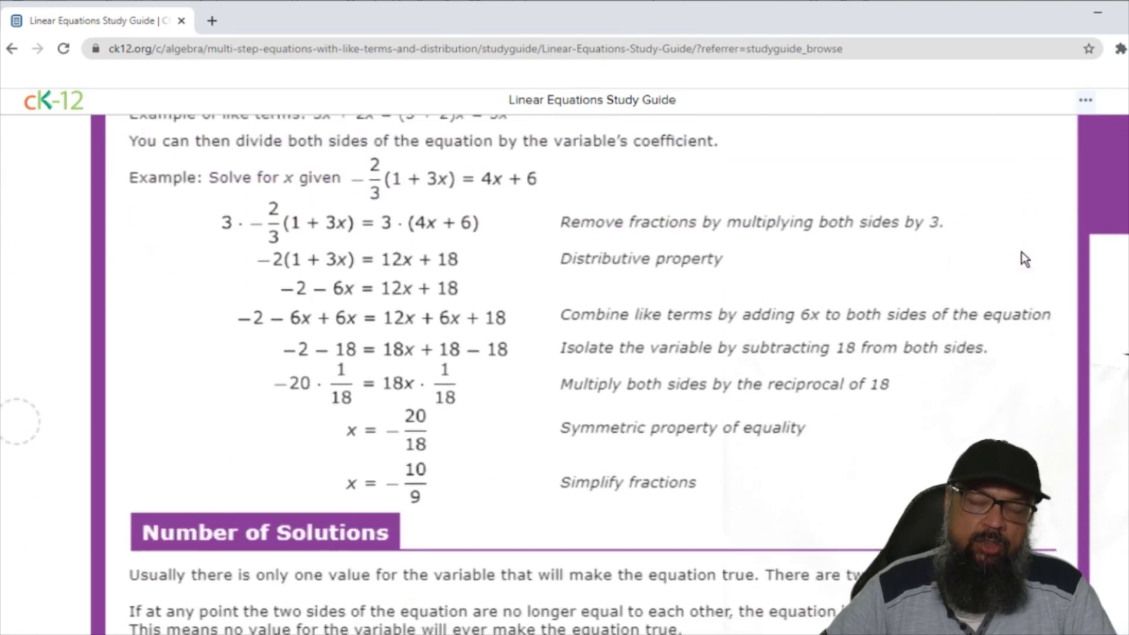
{"action": "scroll", "coordinate": [1019, 251], "scroll_direction": "down", "scroll_amount": 5}
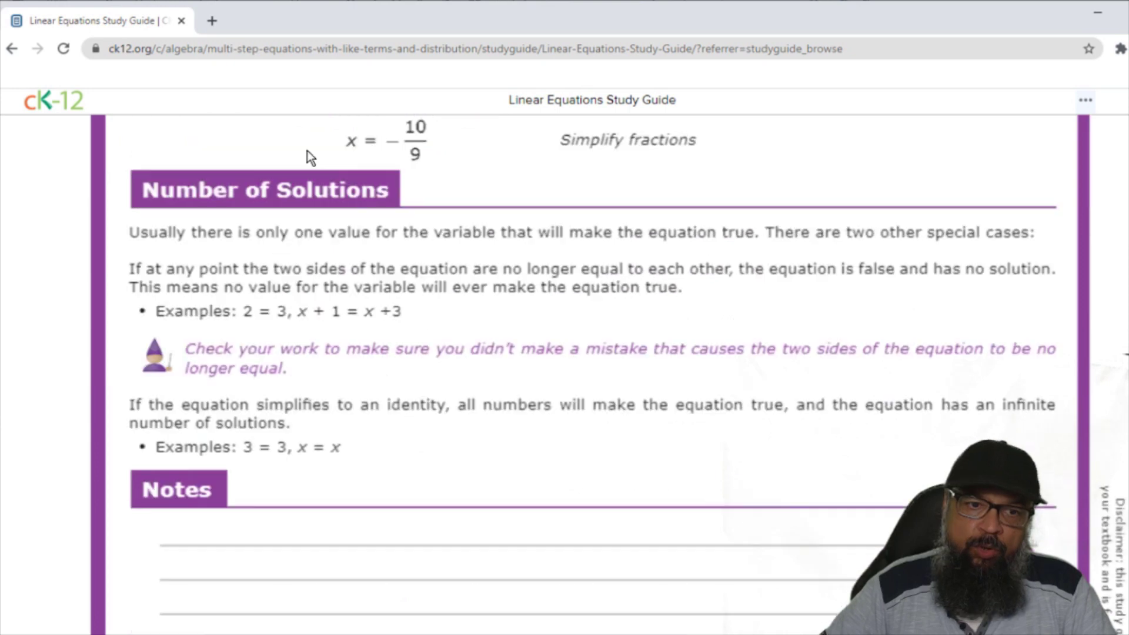
{"action": "scroll", "coordinate": [308, 150], "scroll_direction": "down", "scroll_amount": 3}
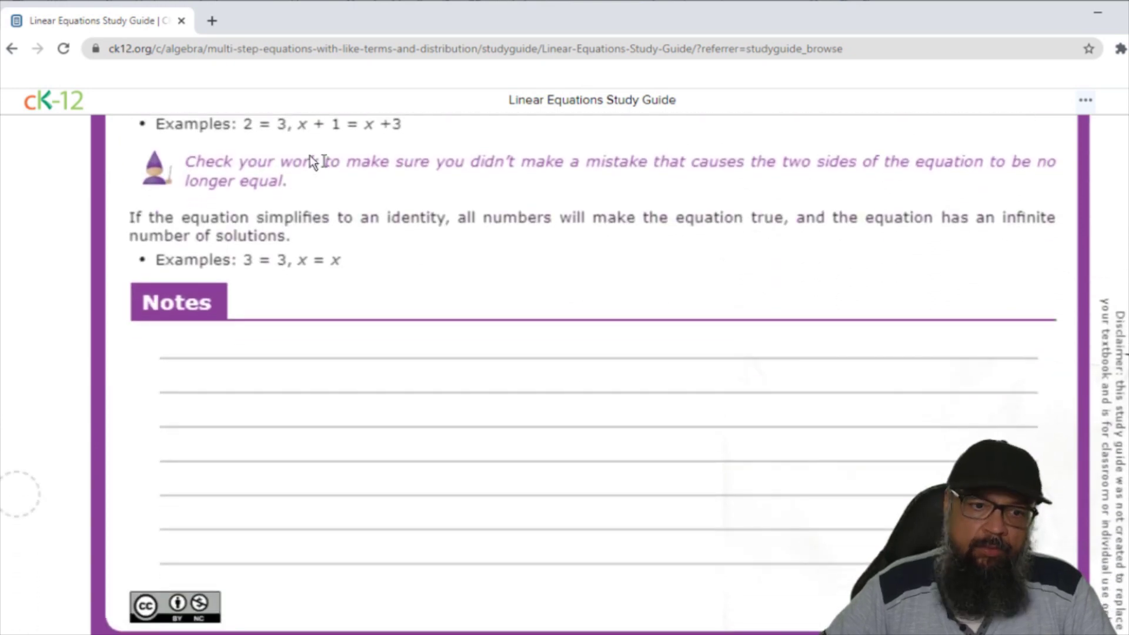